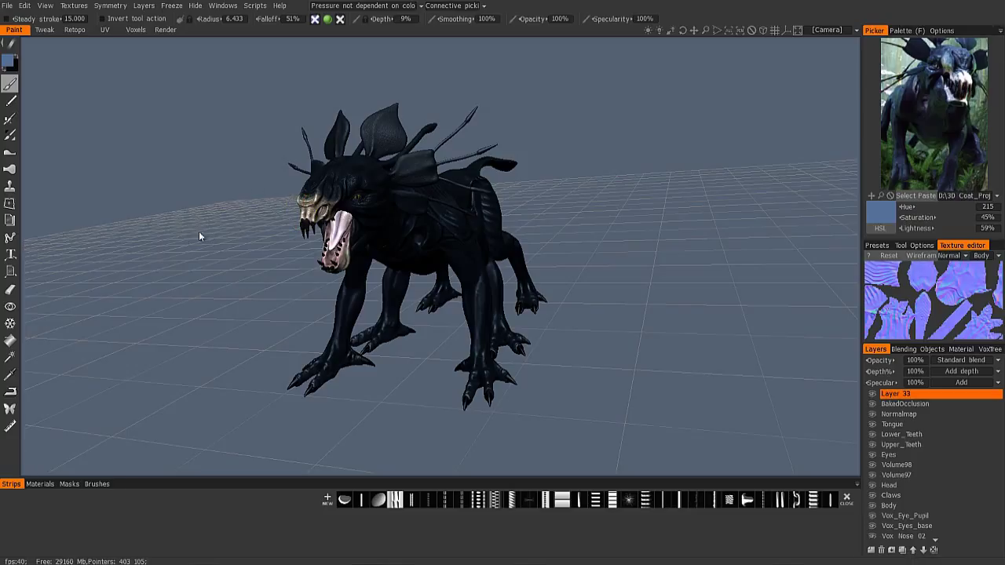
Step: Sync the Body layer with the external editor, exporting the Body UV-set
{"action": "left_click", "coordinate": [886, 506]}
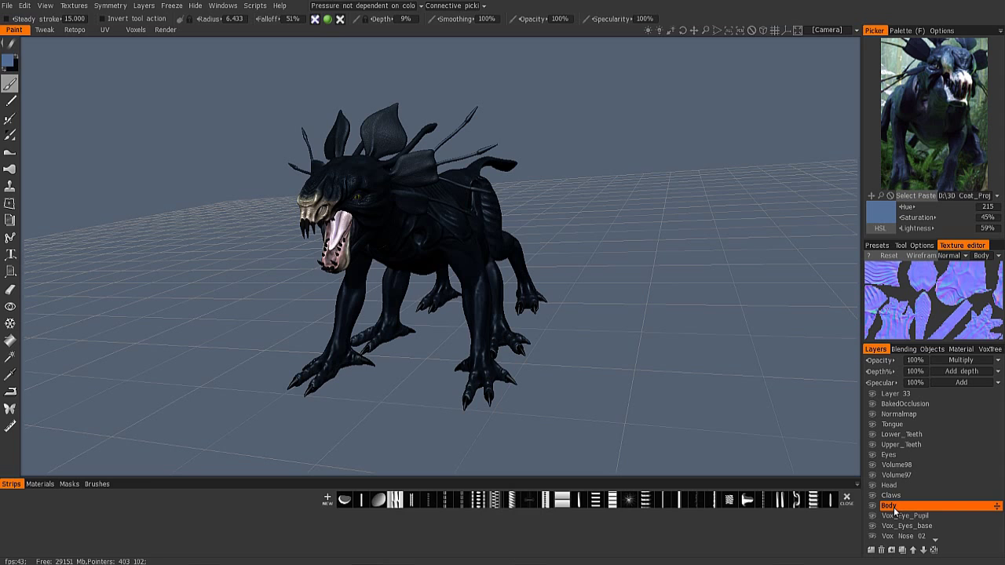
{"action": "left_click", "coordinate": [25, 5]}
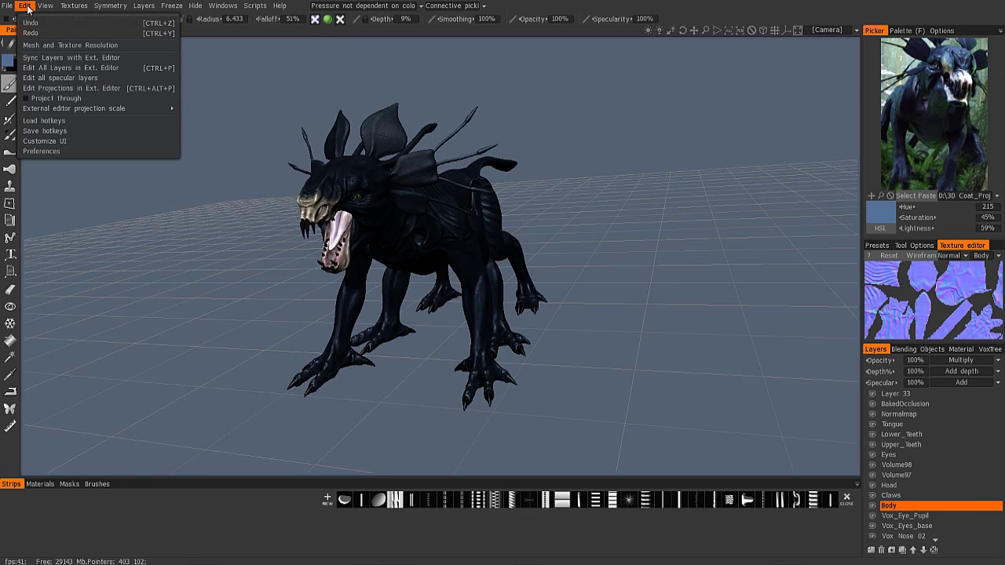
{"action": "left_click", "coordinate": [81, 60]}
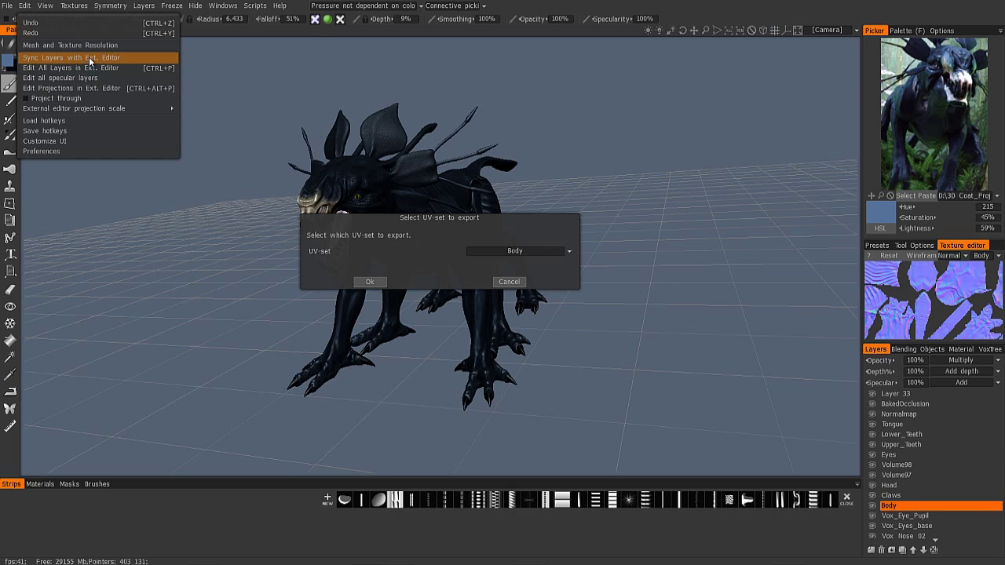
{"action": "left_click", "coordinate": [562, 251]}
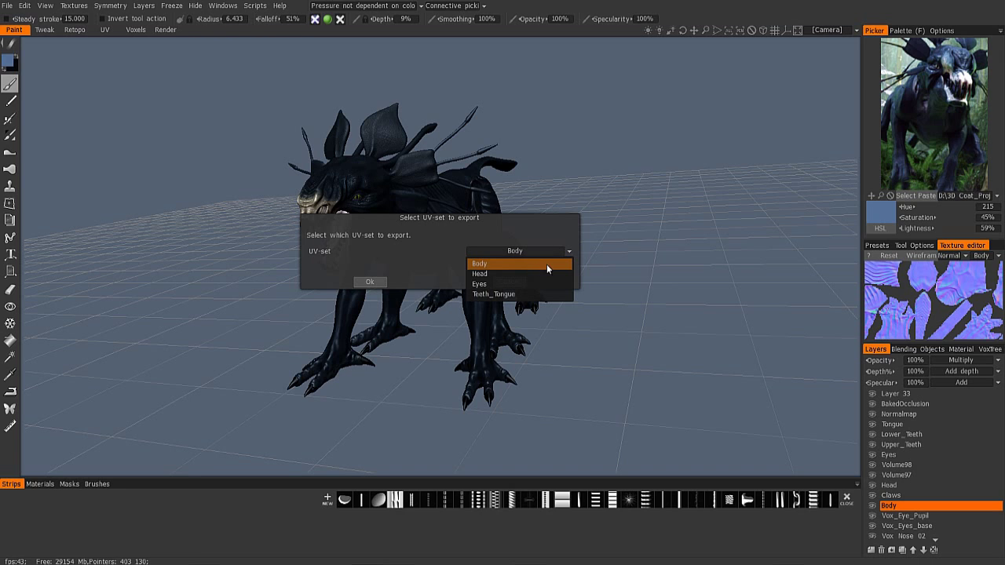
{"action": "left_click", "coordinate": [376, 282]}
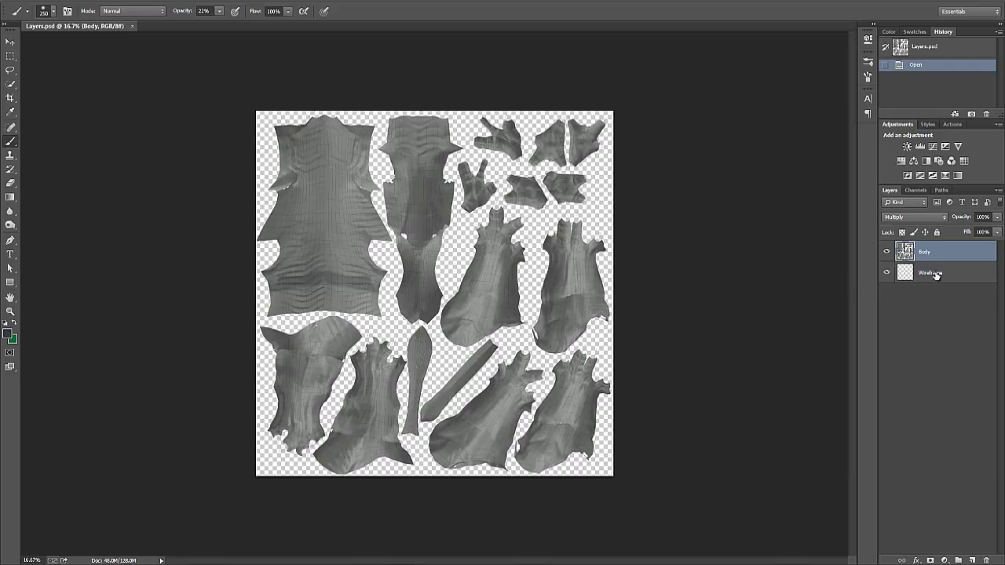
Step: Move the Wireframe layer above the Body layer and lock it completely
{"action": "left_click_drag", "start_coordinate": [935, 274], "coordinate": [939, 246]}
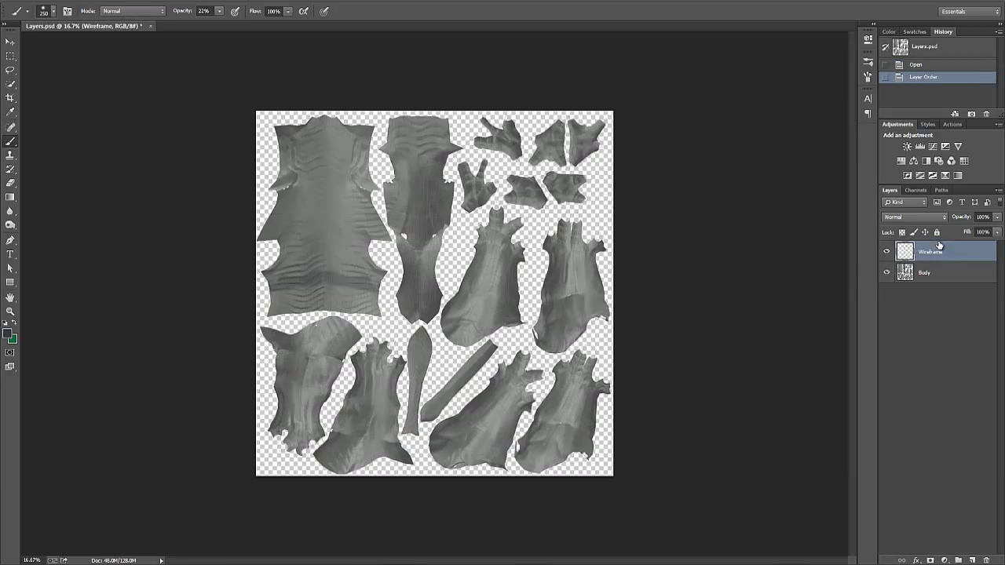
{"action": "left_click", "coordinate": [937, 233]}
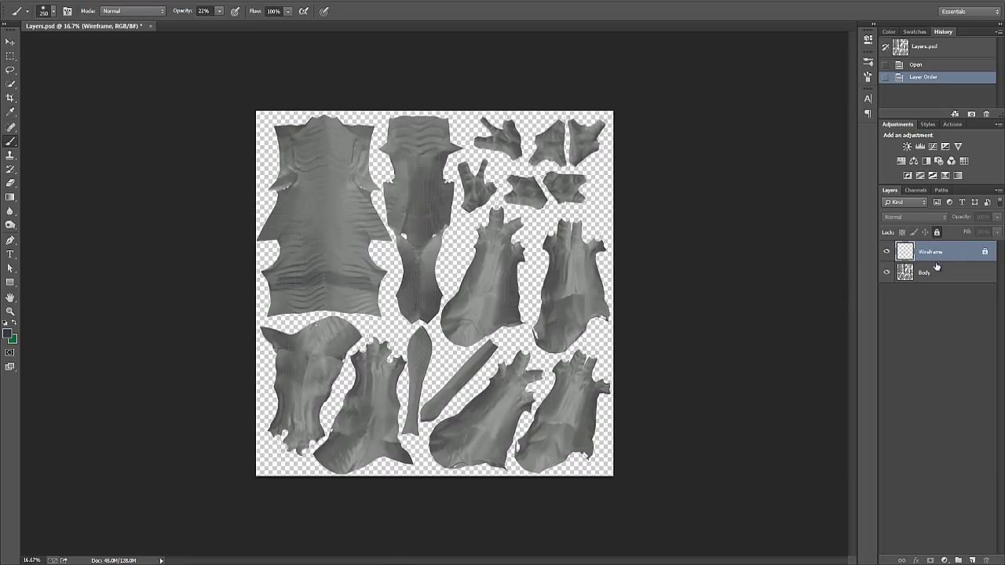
Step: Add a black (000000) solid colour fill layer and place it beneath the Body layer
{"action": "left_click", "coordinate": [927, 275]}
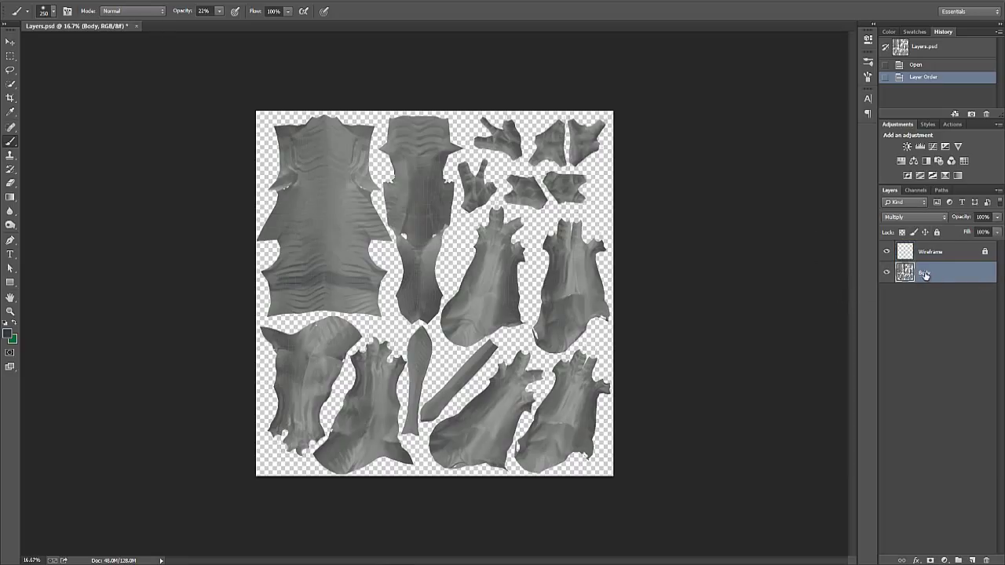
{"action": "left_click", "coordinate": [944, 560]}
{"action": "left_click", "coordinate": [923, 329]}
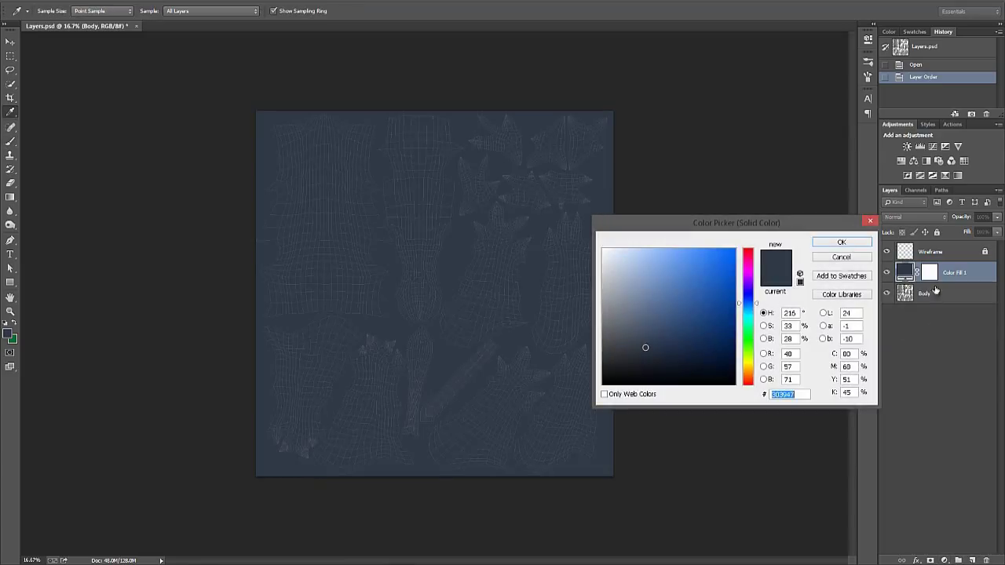
{"action": "left_click_drag", "start_coordinate": [623, 370], "coordinate": [599, 385]}
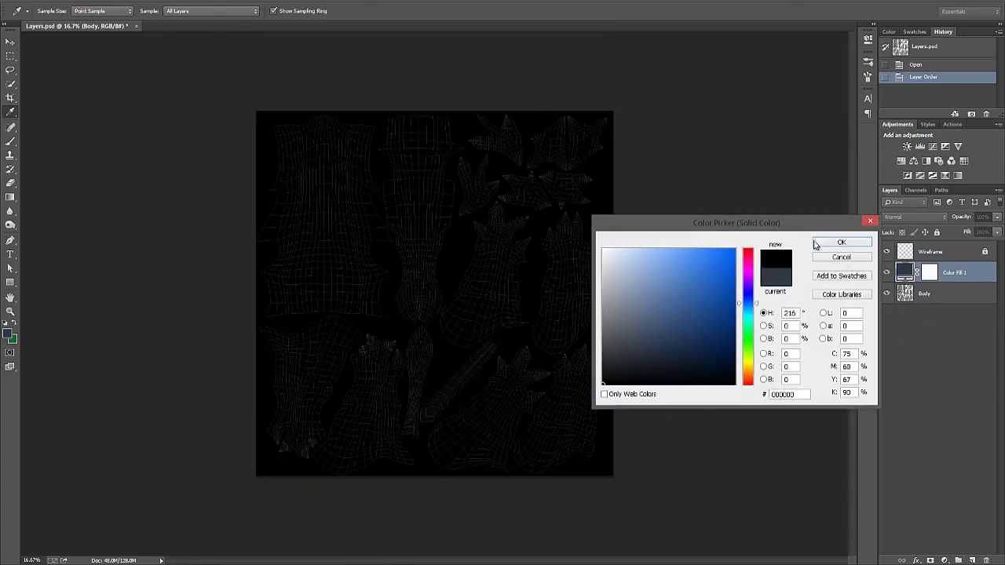
{"action": "left_click", "coordinate": [818, 242]}
{"action": "left_click_drag", "start_coordinate": [955, 276], "coordinate": [947, 305]}
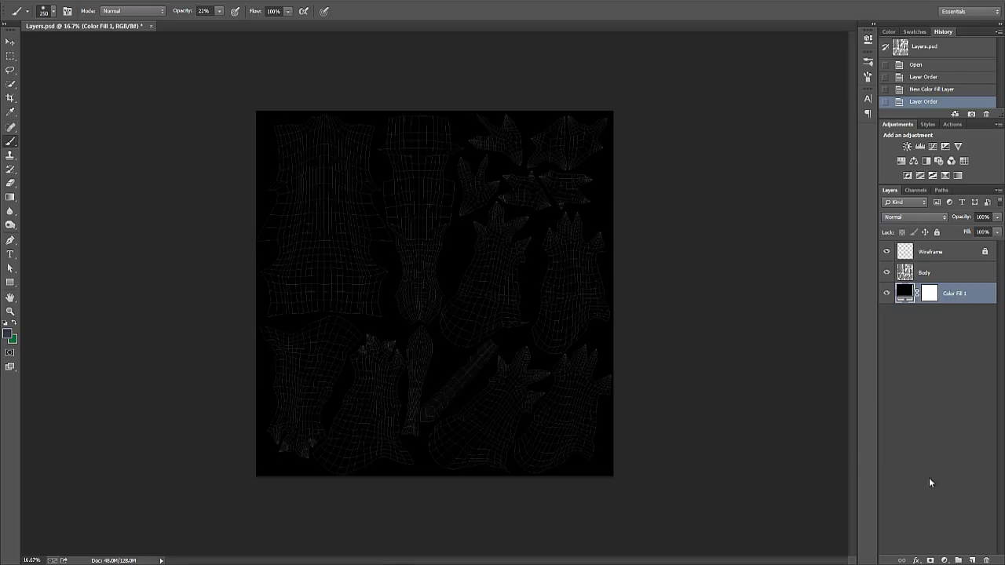
Step: Create a new layer above the colour fill and brush a dark blue band across the large torso UV shell at 22% opacity
{"action": "key", "text": "ctrl+shift+n"}
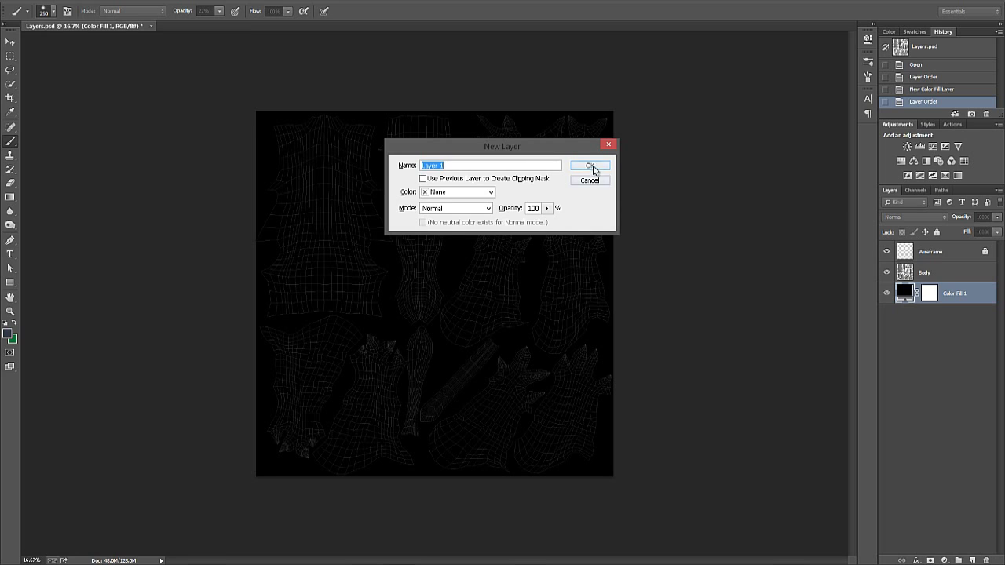
{"action": "left_click", "coordinate": [591, 167]}
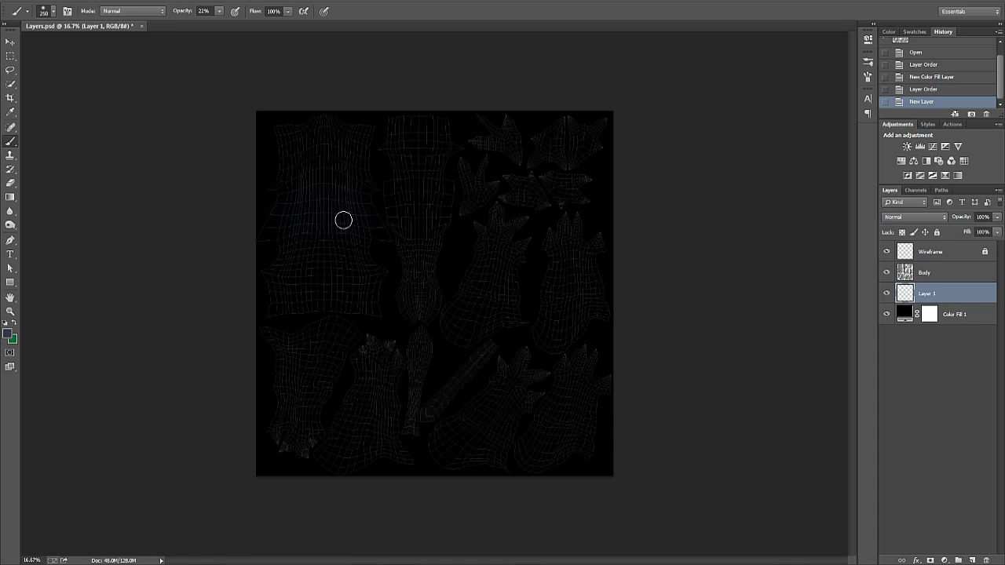
{"action": "left_click_drag", "start_coordinate": [343, 220], "coordinate": [309, 214]}
{"action": "left_click", "coordinate": [887, 251]}
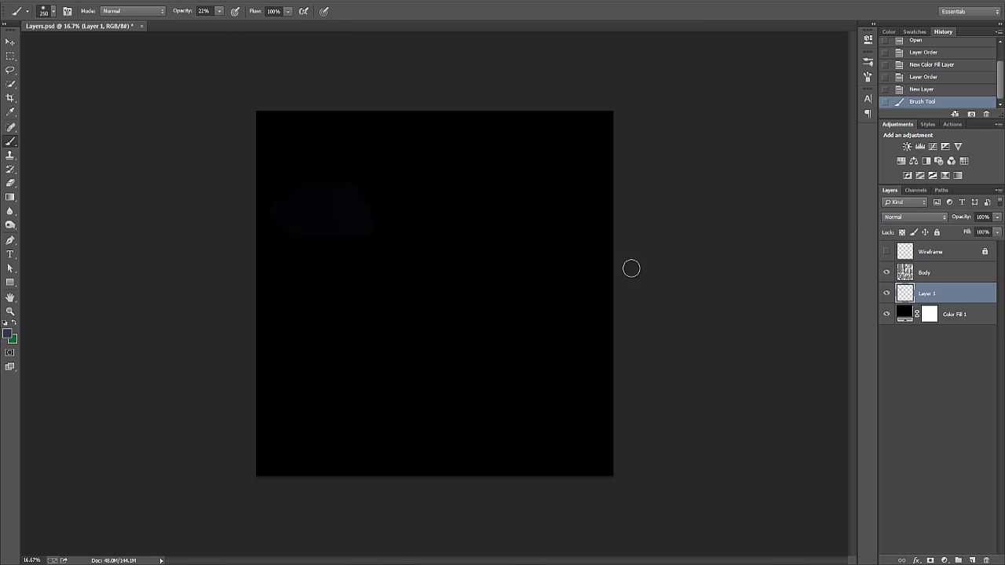
{"action": "left_click", "coordinate": [887, 252]}
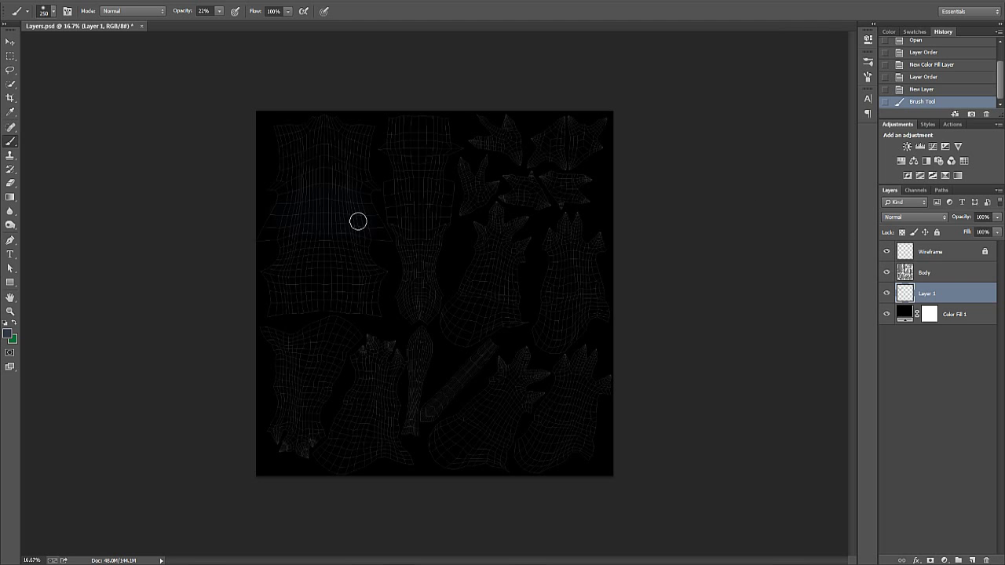
{"action": "mouse_move", "coordinate": [363, 224]}
{"action": "left_mouse_down"}
{"action": "mouse_move", "coordinate": [280, 217]}
{"action": "mouse_move", "coordinate": [287, 208]}
{"action": "mouse_move", "coordinate": [275, 219]}
{"action": "mouse_move", "coordinate": [318, 197]}
{"action": "mouse_move", "coordinate": [278, 200]}
{"action": "mouse_move", "coordinate": [348, 211]}
{"action": "mouse_move", "coordinate": [340, 225]}
{"action": "mouse_move", "coordinate": [287, 224]}
{"action": "mouse_move", "coordinate": [359, 219]}
{"action": "mouse_move", "coordinate": [295, 222]}
{"action": "mouse_move", "coordinate": [298, 200]}
{"action": "mouse_move", "coordinate": [278, 199]}
{"action": "mouse_move", "coordinate": [328, 210]}
{"action": "left_mouse_up"}
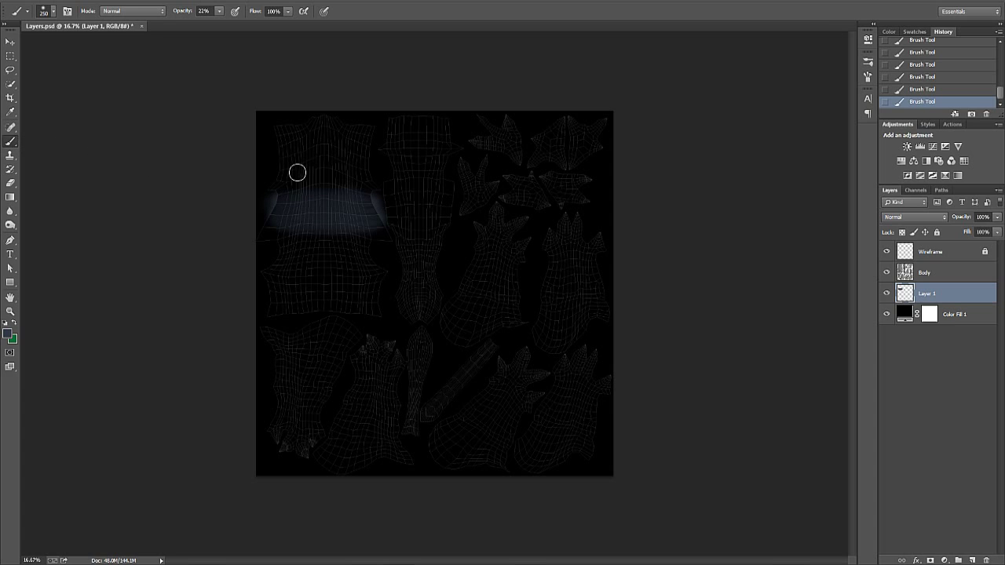
{"action": "mouse_move", "coordinate": [304, 194]}
{"action": "left_mouse_down"}
{"action": "mouse_move", "coordinate": [370, 191]}
{"action": "mouse_move", "coordinate": [276, 186]}
{"action": "mouse_move", "coordinate": [312, 208]}
{"action": "left_mouse_up"}
Step: Switch to 3D-Coat and look at its available stroke modes
{"action": "mouse_move", "coordinate": [316, 554]}
{"action": "left_click", "coordinate": [366, 556]}
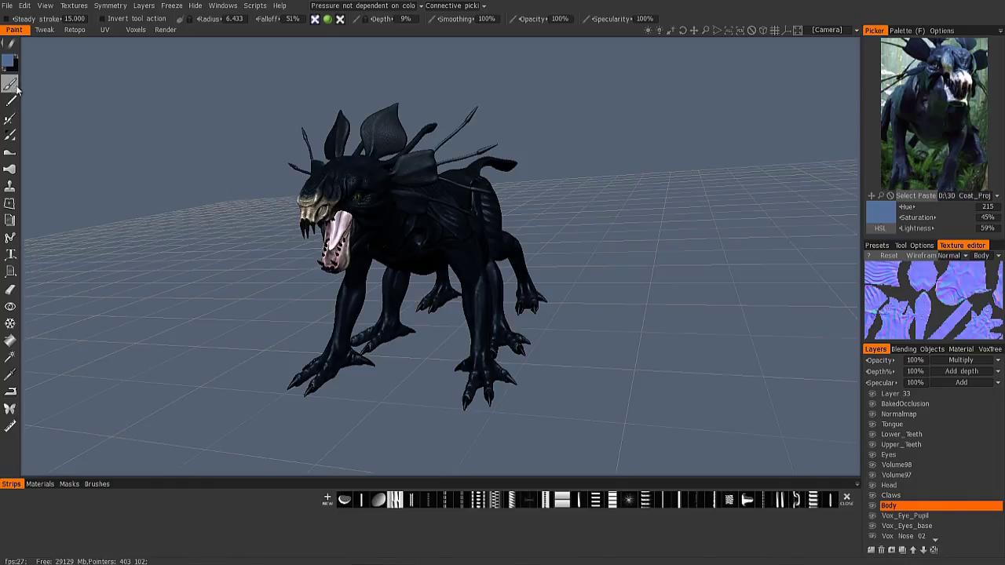
{"action": "left_click", "coordinate": [13, 46]}
{"action": "mouse_move", "coordinate": [10, 45]}
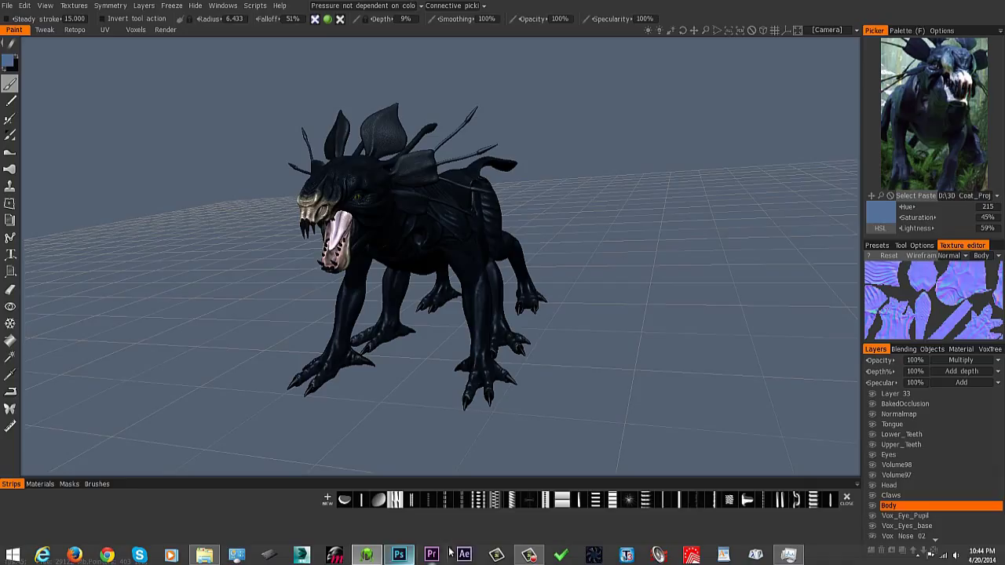
Step: Switch to Photoshop and look through its marquee and lasso selection tools for comparison
{"action": "left_click", "coordinate": [400, 555]}
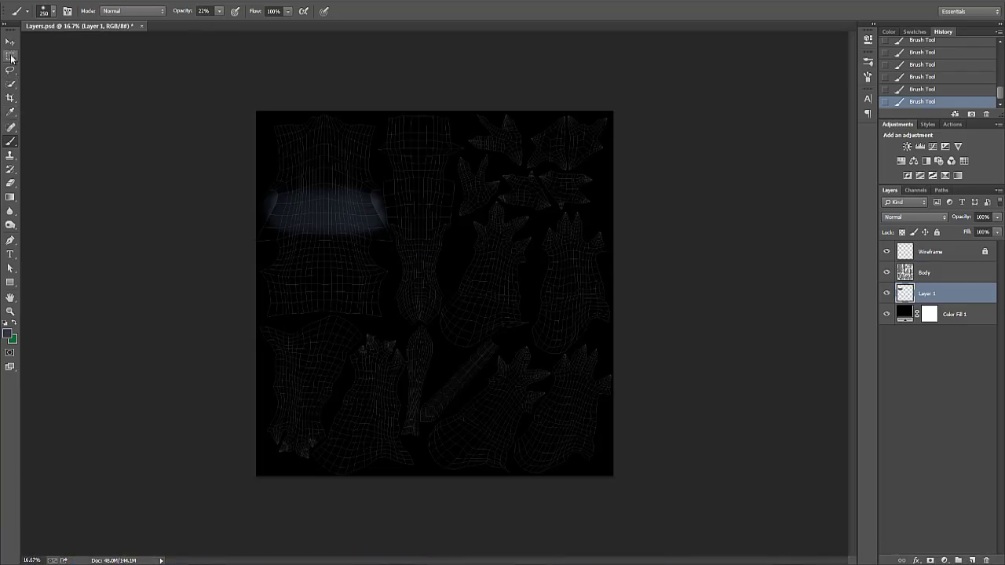
{"action": "left_click", "coordinate": [10, 59]}
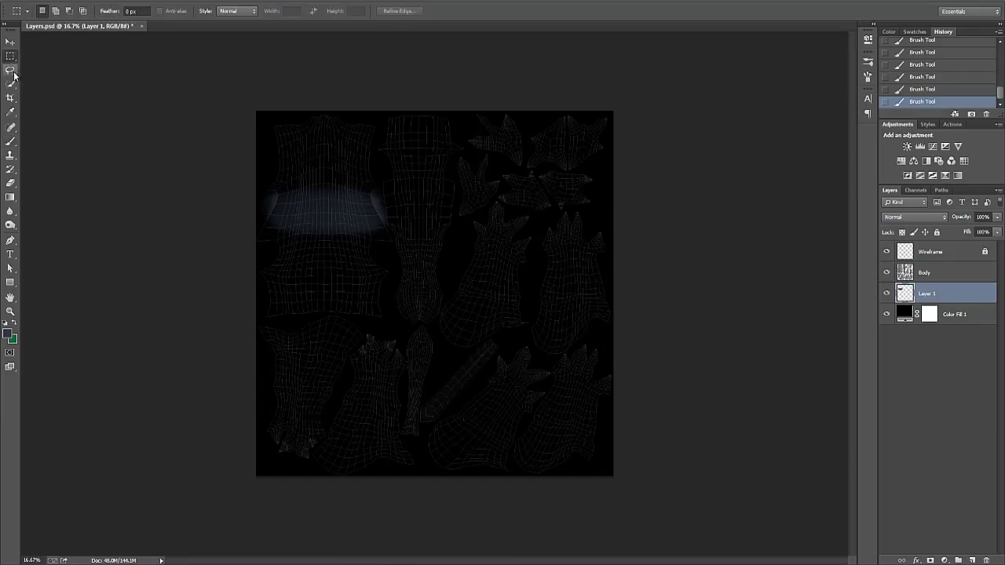
{"action": "left_click", "coordinate": [11, 71]}
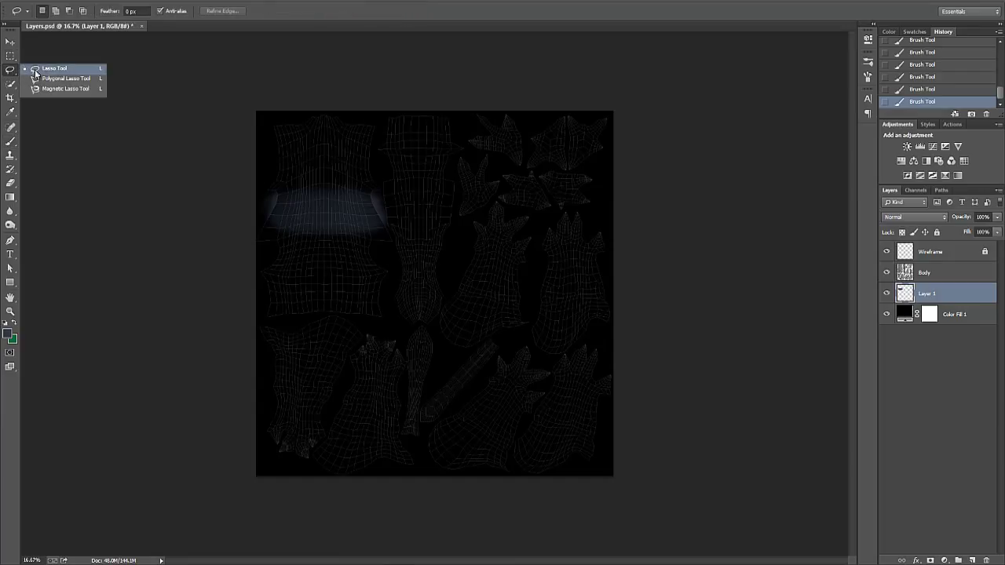
{"action": "left_click", "coordinate": [47, 80]}
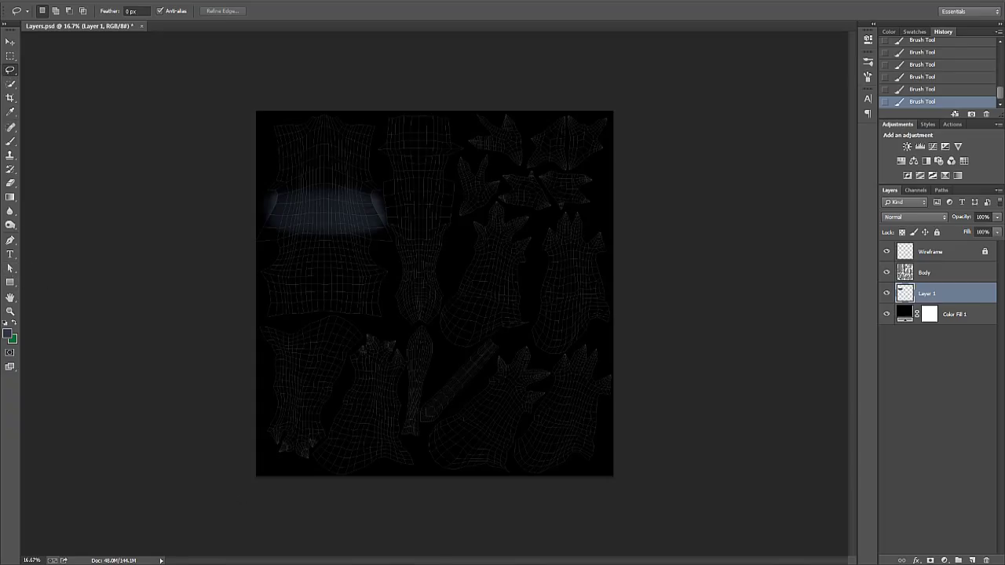
Step: Switch to 3D-Coat, add a new layer and move it to the top of the layer stack
{"action": "left_click", "coordinate": [367, 556]}
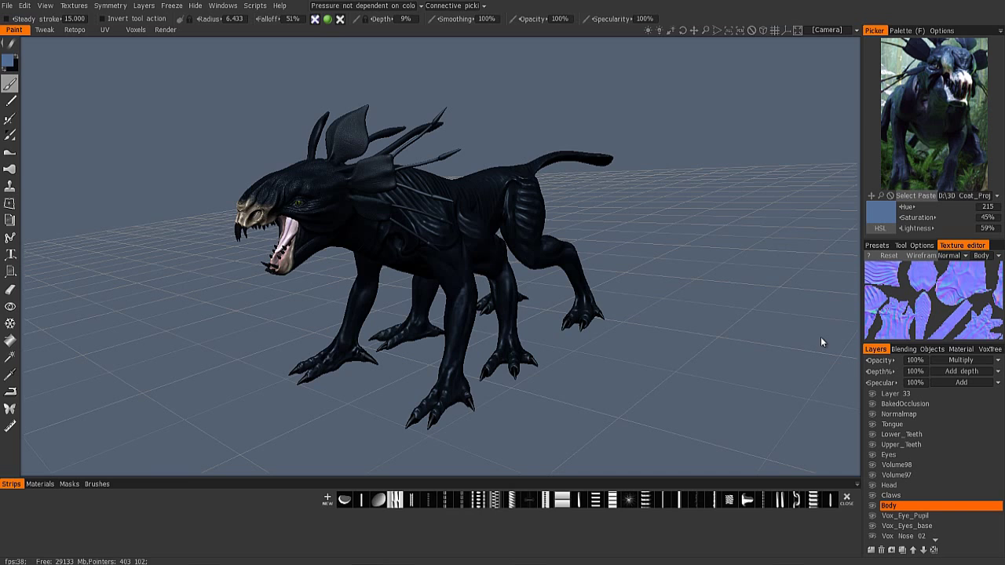
{"action": "key", "text": "ctrl+shift+n"}
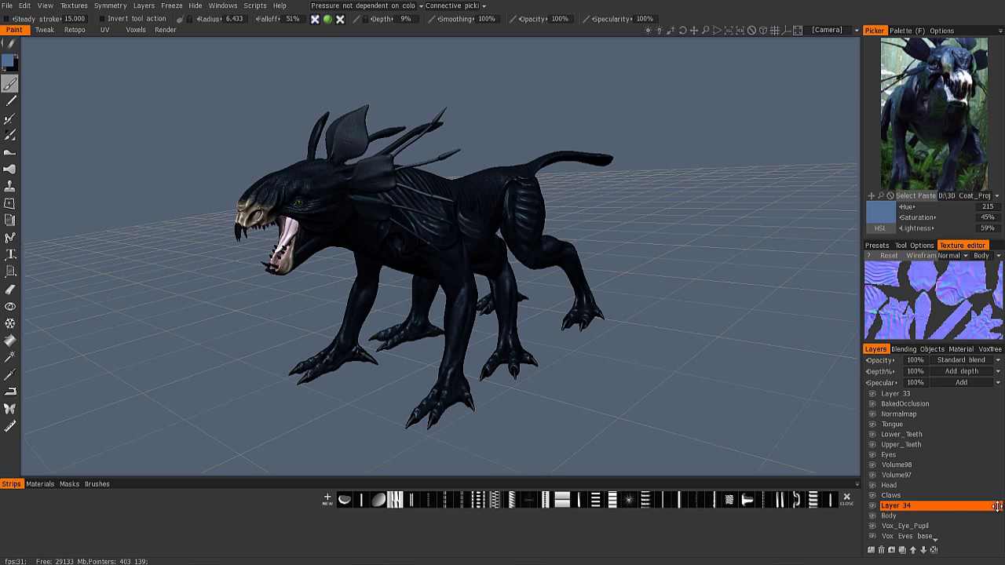
{"action": "left_click_drag", "start_coordinate": [996, 506], "coordinate": [981, 394]}
Step: Paint blue over the creature's shoulder with brush opacity at 26%, then continue at 33%
{"action": "left_click_drag", "start_coordinate": [690, 247], "coordinate": [433, 259]}
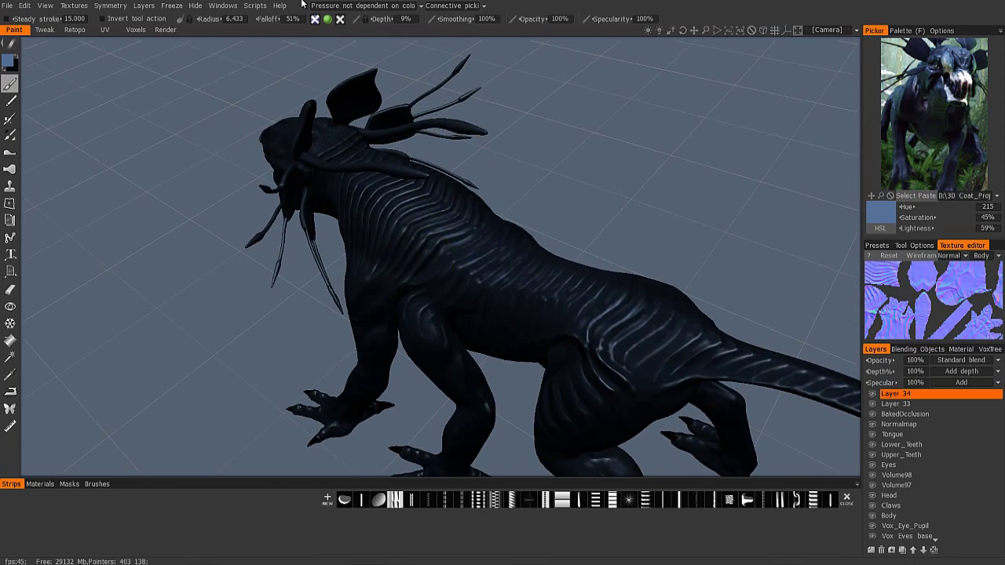
{"action": "left_click", "coordinate": [327, 19]}
{"action": "left_click_drag", "start_coordinate": [532, 18], "coordinate": [499, 19]}
{"action": "mouse_move", "coordinate": [368, 219]}
{"action": "left_mouse_down", "text": "alt"}
{"action": "mouse_move", "coordinate": [391, 208]}
{"action": "mouse_move", "coordinate": [461, 230]}
{"action": "mouse_move", "coordinate": [477, 218]}
{"action": "mouse_move", "coordinate": [452, 228]}
{"action": "mouse_move", "coordinate": [493, 223]}
{"action": "mouse_move", "coordinate": [448, 233]}
{"action": "mouse_move", "coordinate": [473, 220]}
{"action": "mouse_move", "coordinate": [500, 230]}
{"action": "mouse_move", "coordinate": [512, 222]}
{"action": "mouse_move", "coordinate": [429, 253]}
{"action": "left_mouse_up", "text": "alt"}
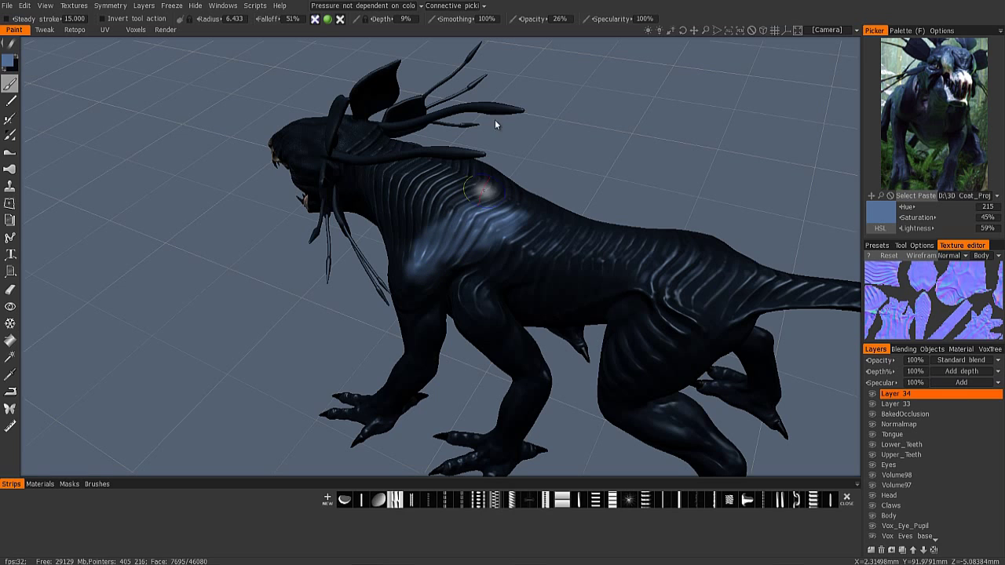
{"action": "left_click_drag", "start_coordinate": [532, 19], "coordinate": [539, 18]}
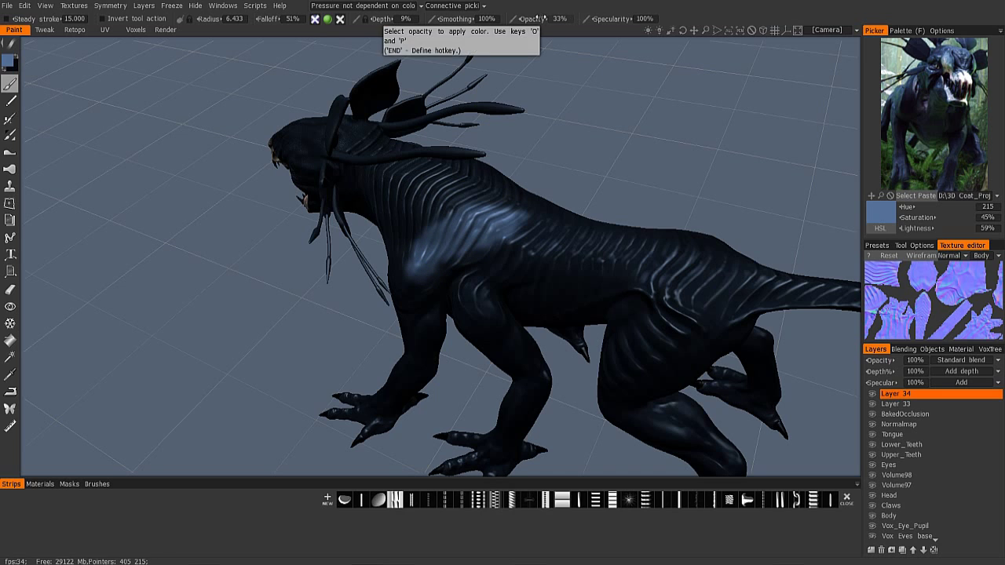
{"action": "mouse_move", "coordinate": [432, 256]}
{"action": "left_mouse_down"}
{"action": "mouse_move", "coordinate": [444, 240]}
{"action": "mouse_move", "coordinate": [508, 227]}
{"action": "mouse_move", "coordinate": [488, 223]}
{"action": "mouse_move", "coordinate": [421, 255]}
{"action": "left_mouse_up"}
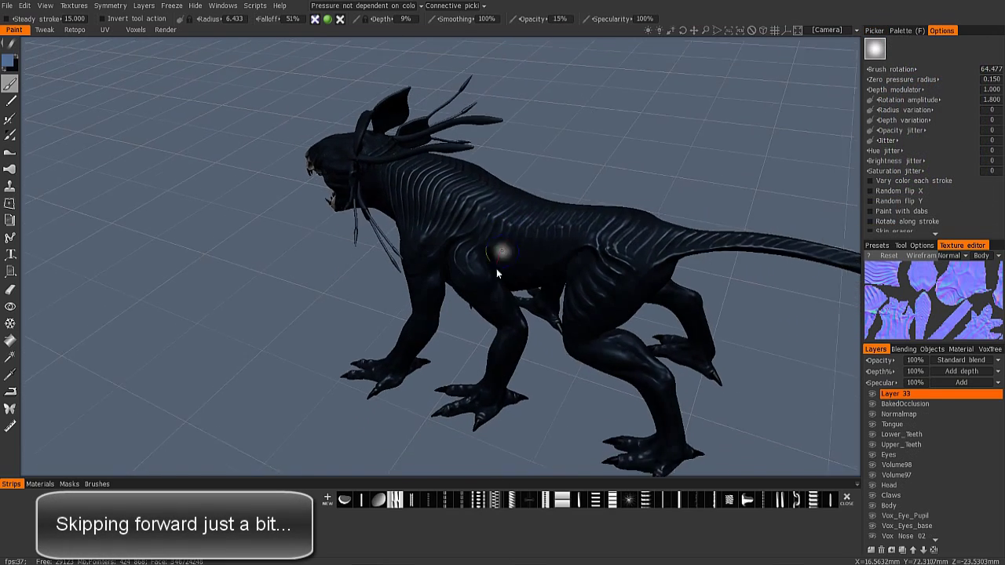
Step: Choose the closed-shape stroke mode for the brush and frame the creature's side and shoulder closely
{"action": "left_click_drag", "start_coordinate": [496, 269], "coordinate": [522, 235], "text": "alt"}
{"action": "left_click", "coordinate": [11, 47]}
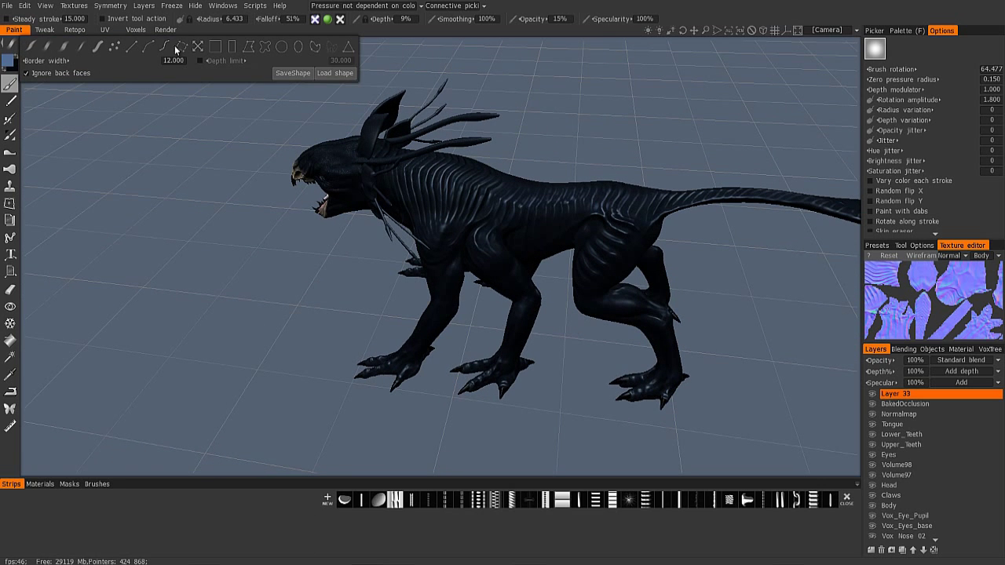
{"action": "left_click", "coordinate": [181, 47]}
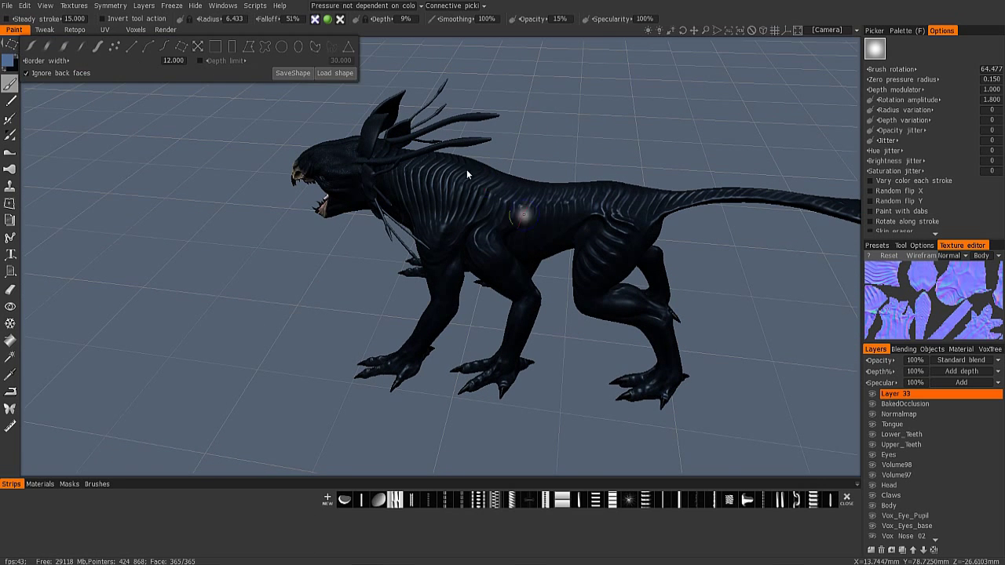
{"action": "right_click_drag", "start_coordinate": [466, 171], "coordinate": [428, 186], "text": "alt"}
{"action": "left_click_drag", "start_coordinate": [428, 184], "coordinate": [499, 182], "text": "alt"}
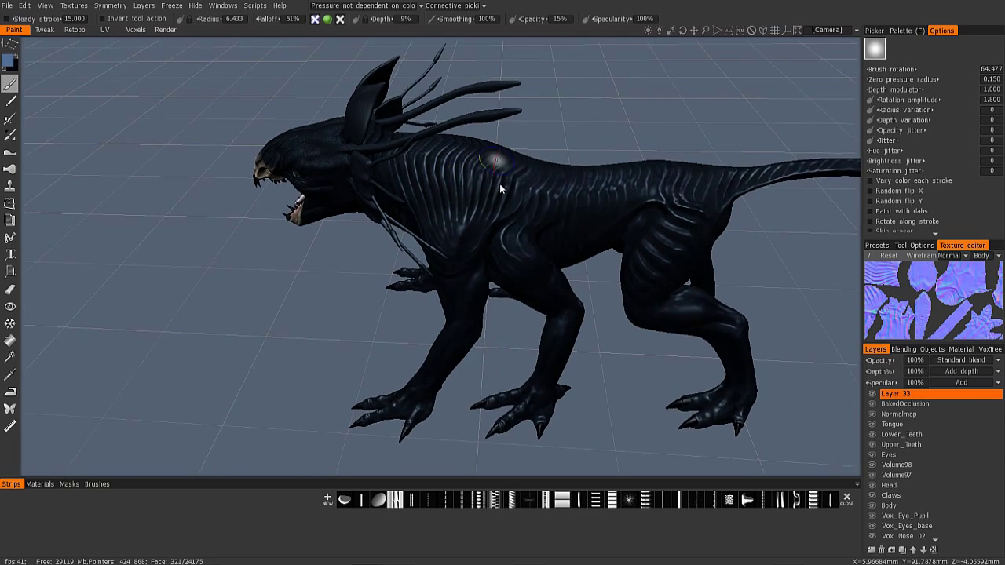
{"action": "right_click_drag", "start_coordinate": [499, 183], "coordinate": [485, 212], "text": "alt"}
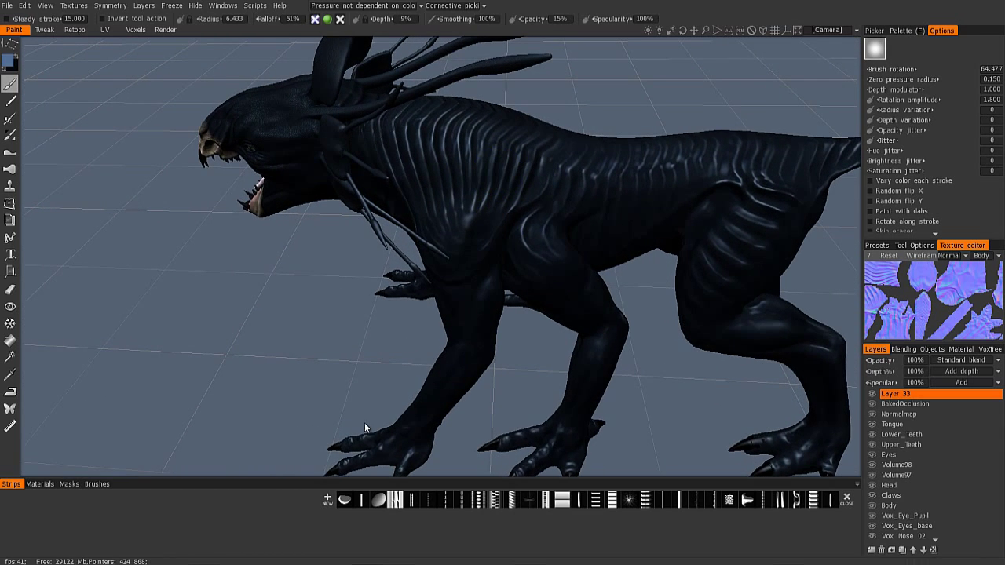
Step: Browse the available brush alphas and the mask library
{"action": "left_click", "coordinate": [94, 484]}
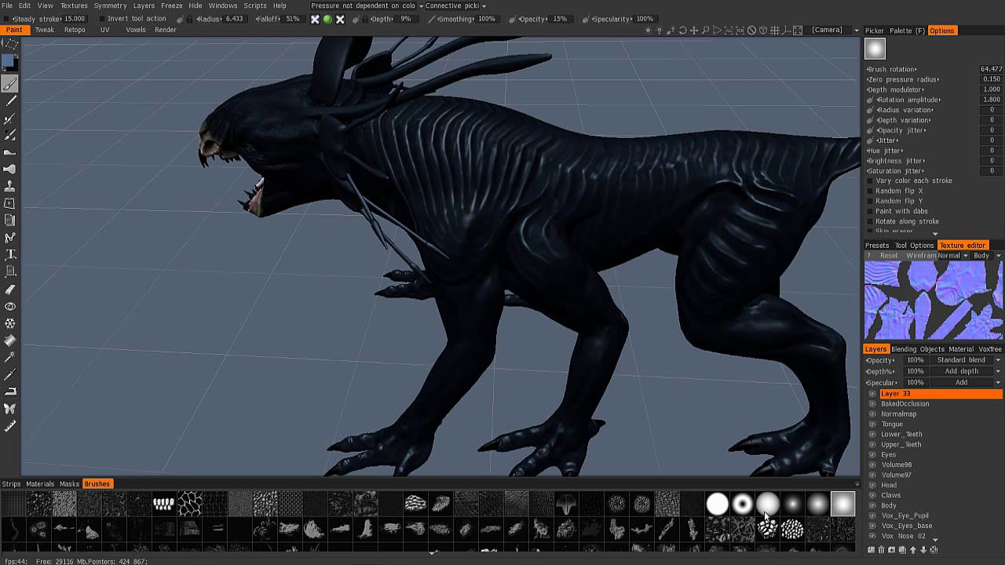
{"action": "left_click", "coordinate": [69, 484]}
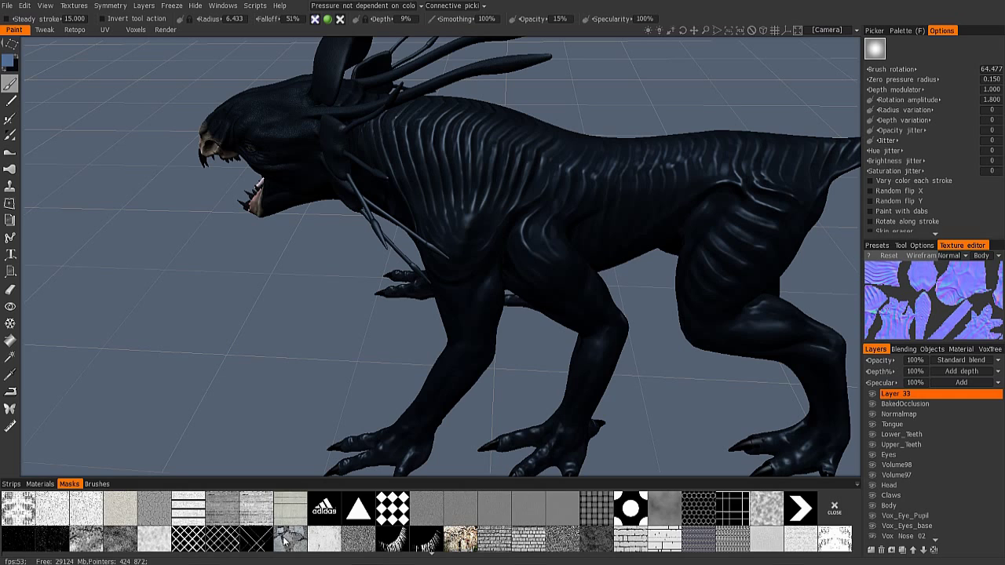
{"action": "scroll", "coordinate": [287, 540], "scroll_direction": "down", "scroll_amount": 2}
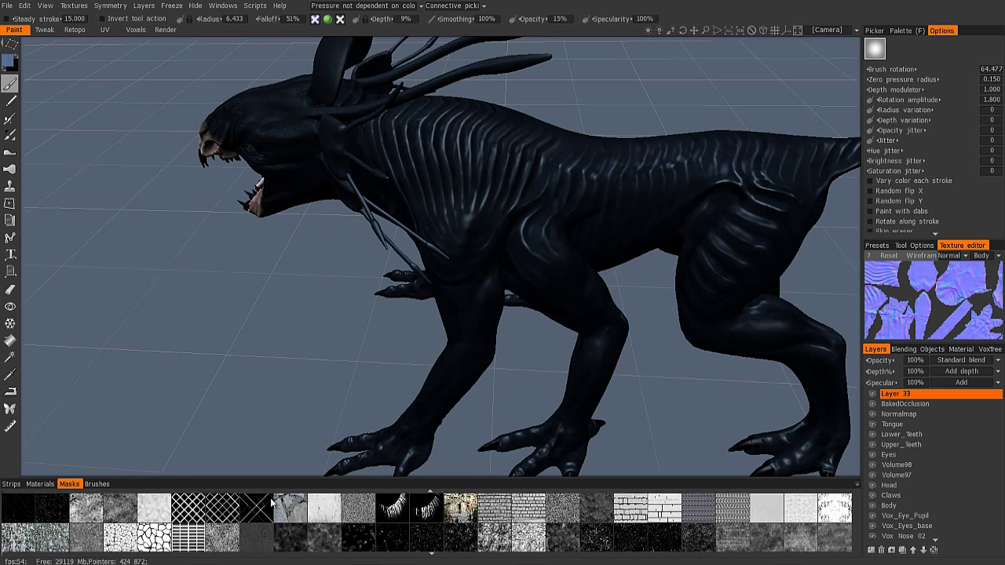
Step: Try the scratched texture mask over the creature, adjust its scale, and remove the mask
{"action": "left_click", "coordinate": [121, 525]}
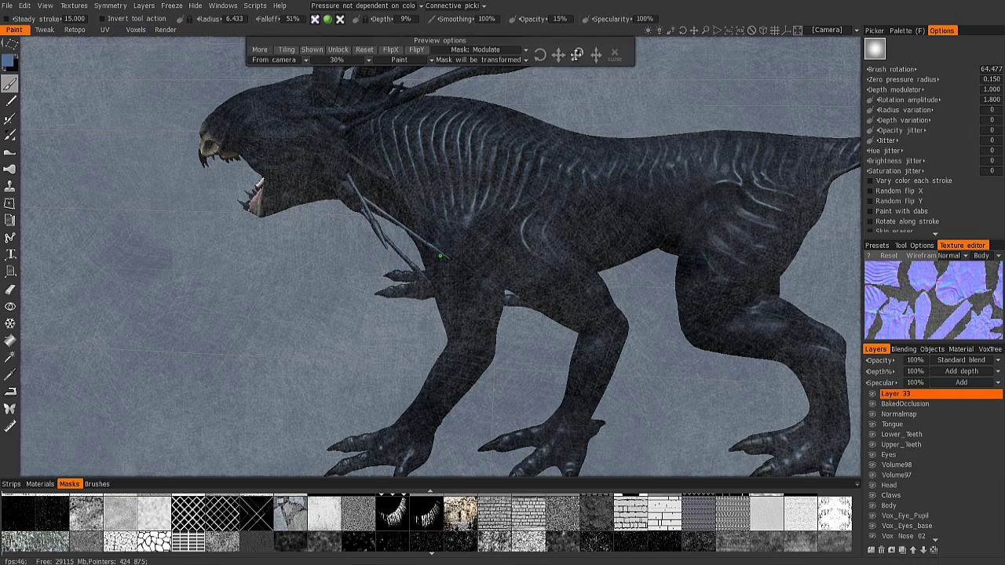
{"action": "left_click_drag", "start_coordinate": [576, 54], "coordinate": [592, 55]}
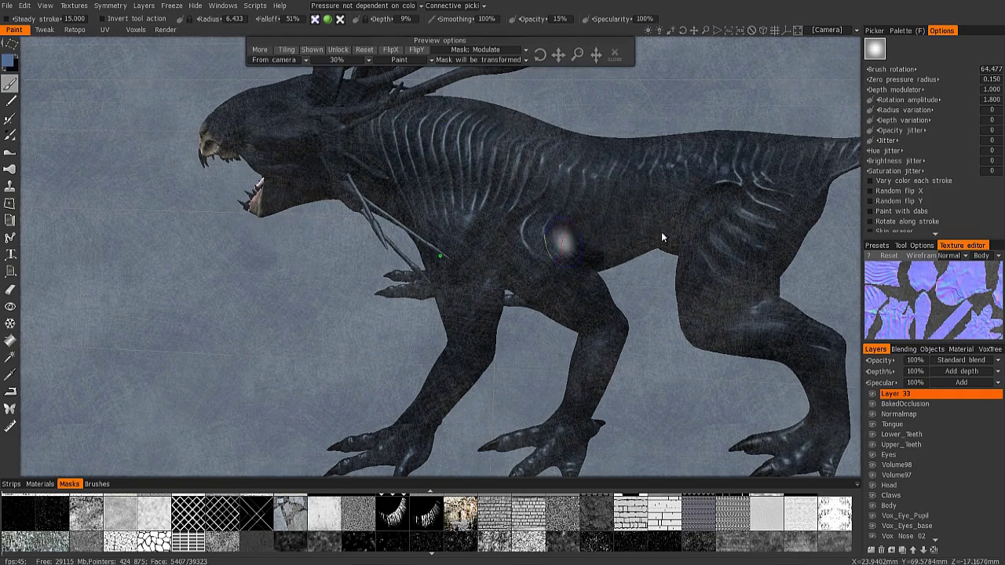
{"action": "mouse_move", "coordinate": [662, 234]}
{"action": "left_mouse_down", "text": "alt"}
{"action": "mouse_move", "coordinate": [535, 89]}
{"action": "mouse_move", "coordinate": [563, 176]}
{"action": "left_mouse_up", "text": "alt"}
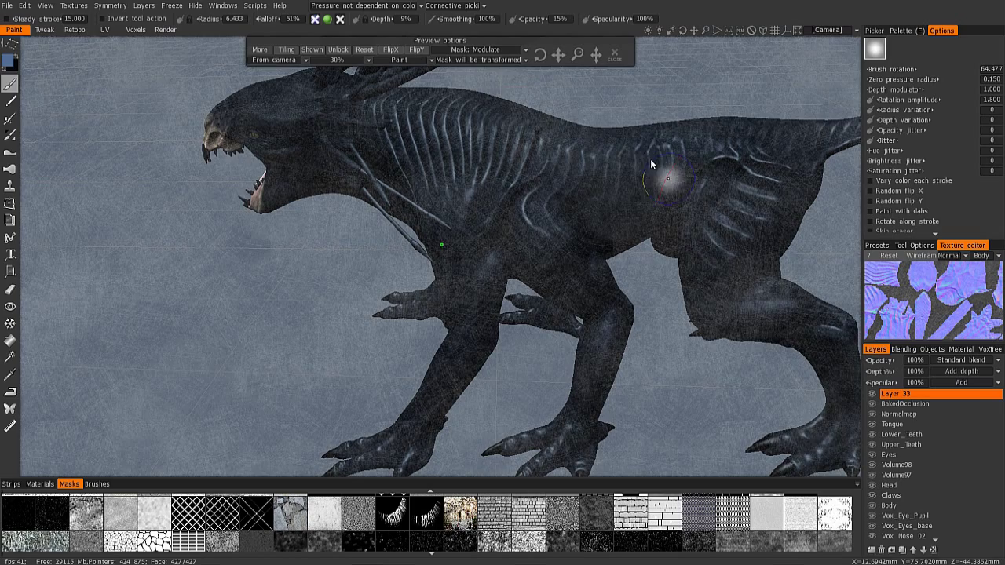
{"action": "middle_click_drag", "start_coordinate": [650, 158], "coordinate": [717, 181]}
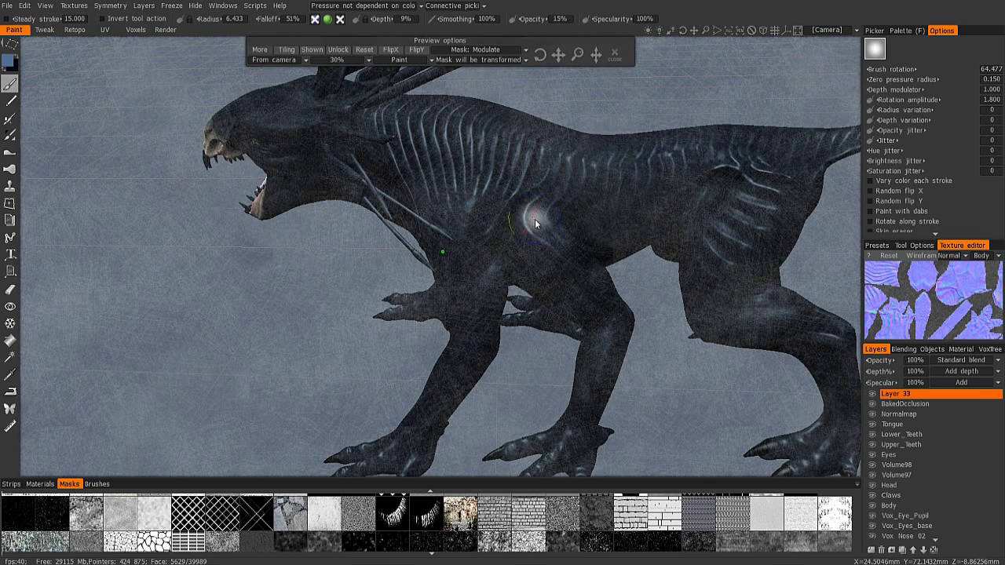
{"action": "left_click", "coordinate": [615, 54]}
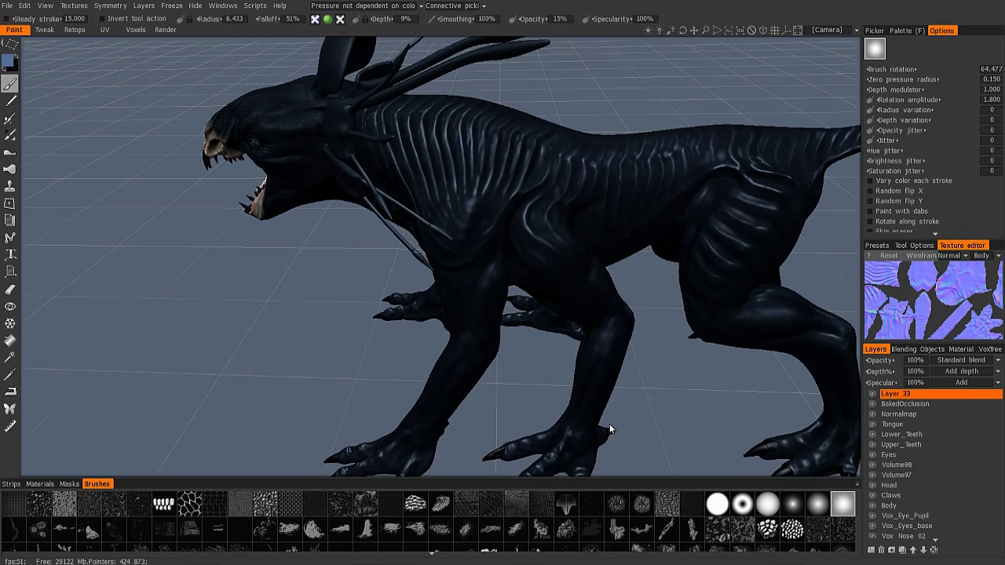
Step: Choose the cracked-scale brush alpha, set the brush to the freehand stroke mode, and undo the last stroke
{"action": "left_click_drag", "start_coordinate": [554, 162], "coordinate": [576, 190], "text": "alt"}
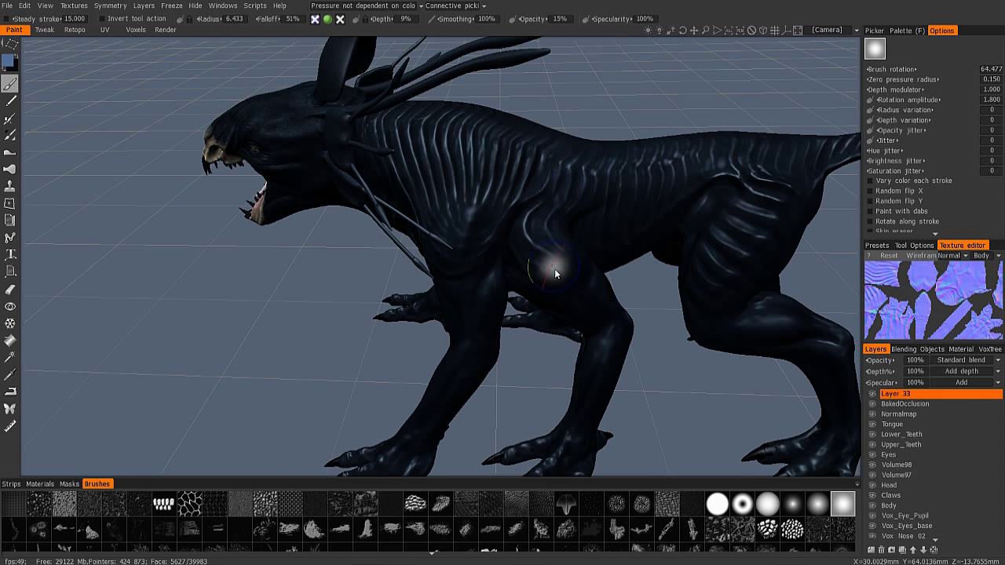
{"action": "left_click_drag", "start_coordinate": [659, 203], "coordinate": [664, 174], "text": "alt"}
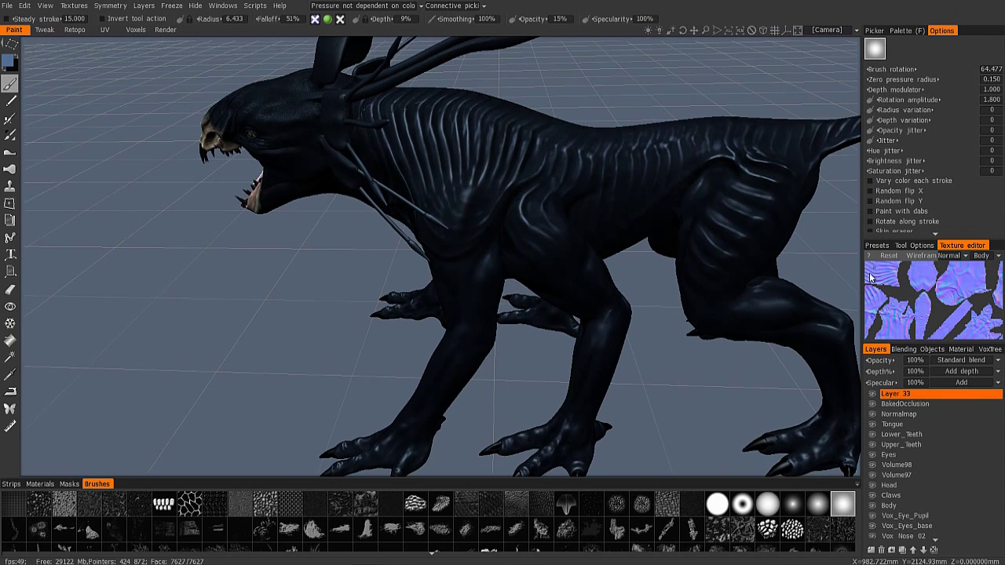
{"action": "left_click", "coordinate": [767, 527]}
{"action": "mouse_move", "coordinate": [584, 259]}
{"action": "left_mouse_down", "text": "alt"}
{"action": "mouse_move", "coordinate": [536, 143]}
{"action": "mouse_move", "coordinate": [336, 133]}
{"action": "mouse_move", "coordinate": [298, 117]}
{"action": "left_mouse_up", "text": "alt"}
{"action": "mouse_move", "coordinate": [11, 44]}
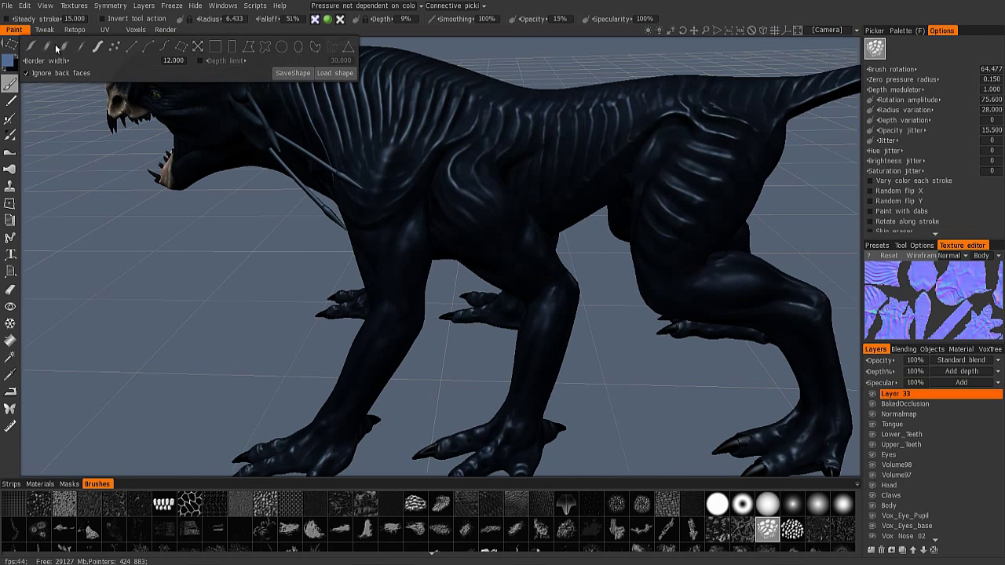
{"action": "left_click_drag", "start_coordinate": [545, 281], "coordinate": [510, 219], "text": "alt"}
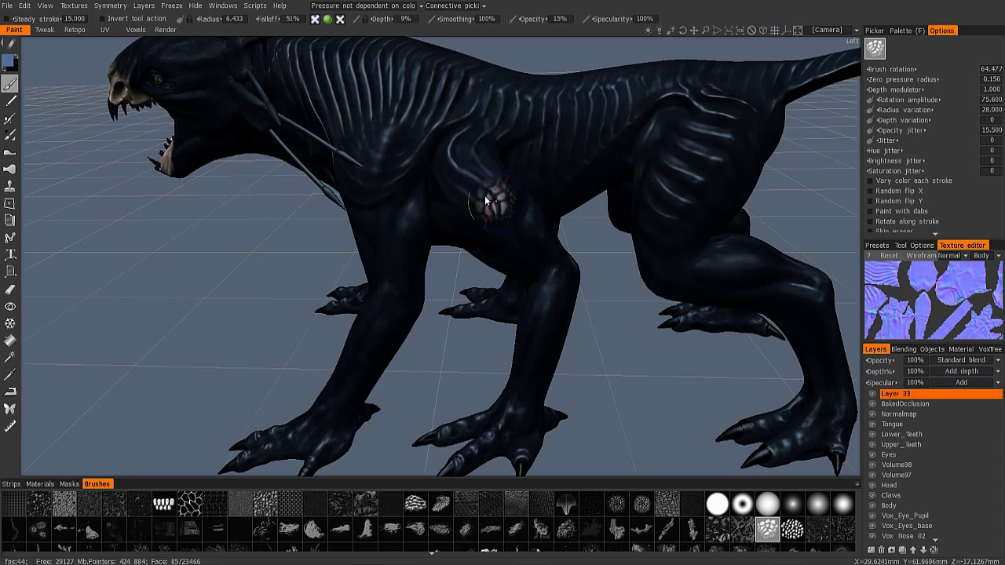
{"action": "key", "text": "ctrl+z"}
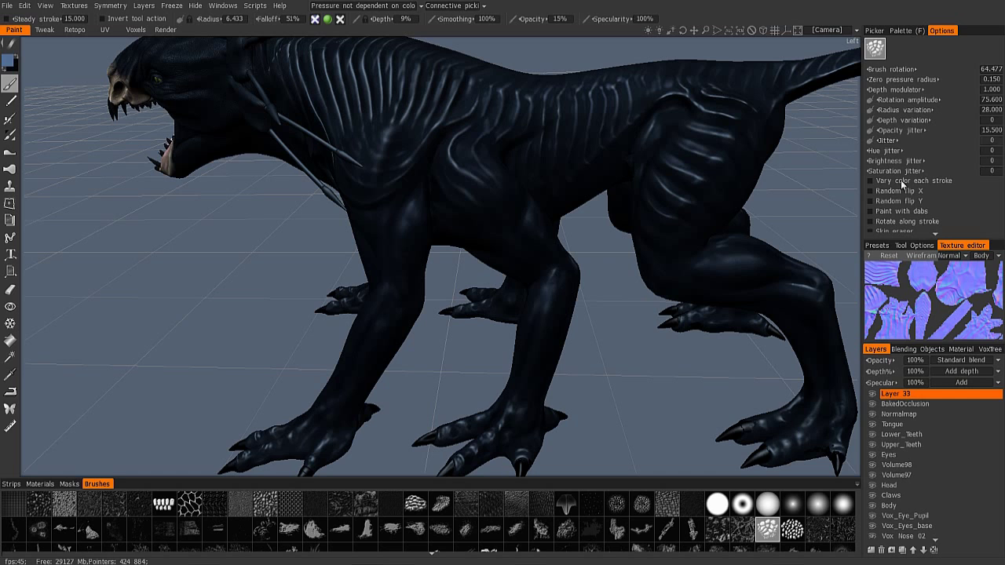
{"action": "scroll", "coordinate": [899, 213], "scroll_direction": "down", "scroll_amount": 3}
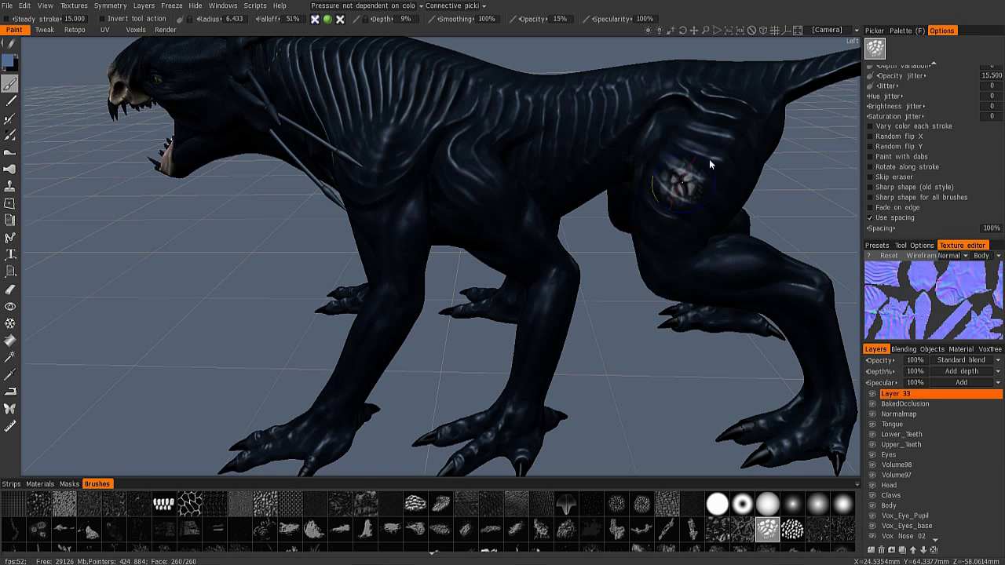
Step: Try painting blue cracked scales on the hind thigh at 56% brush opacity, and undo the strokes
{"action": "mouse_move", "coordinate": [709, 159]}
{"action": "right_mouse_down"}
{"action": "mouse_move", "coordinate": [590, 186]}
{"action": "mouse_move", "coordinate": [631, 179]}
{"action": "mouse_move", "coordinate": [624, 186]}
{"action": "right_mouse_up"}
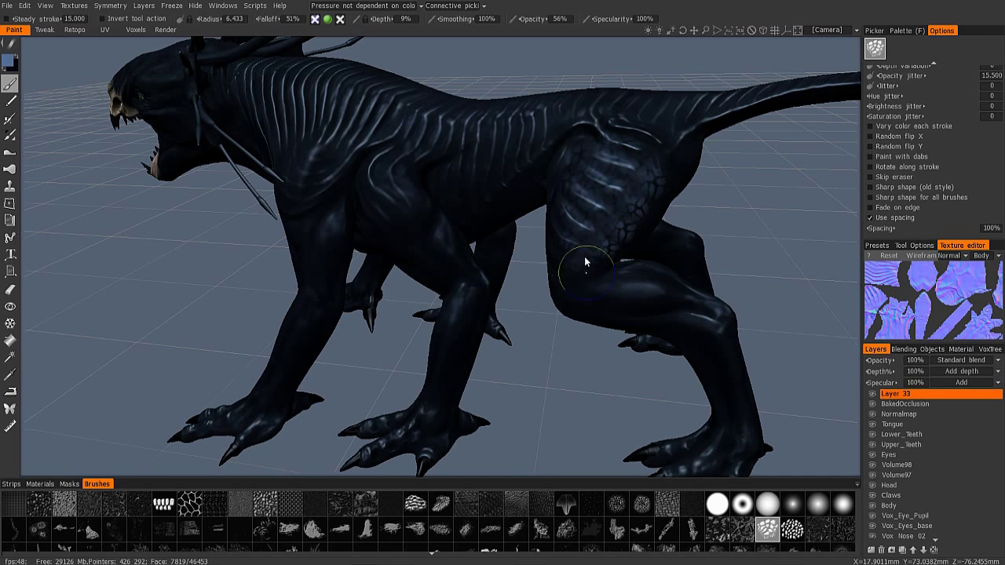
{"action": "mouse_move", "coordinate": [585, 261]}
{"action": "left_mouse_down"}
{"action": "mouse_move", "coordinate": [644, 162]}
{"action": "mouse_move", "coordinate": [575, 281]}
{"action": "mouse_move", "coordinate": [610, 172]}
{"action": "mouse_move", "coordinate": [578, 274]}
{"action": "mouse_move", "coordinate": [580, 158]}
{"action": "mouse_move", "coordinate": [543, 262]}
{"action": "left_mouse_up"}
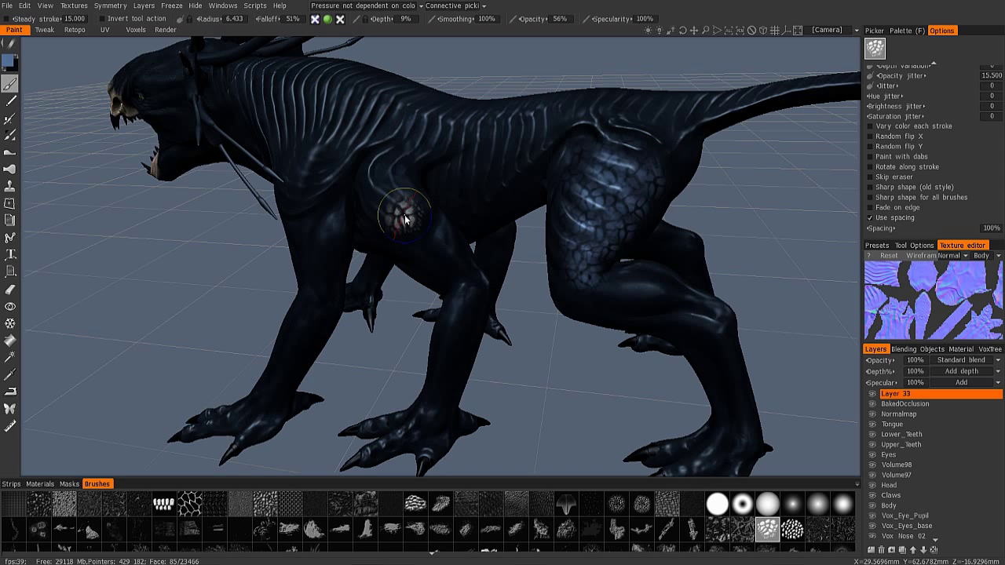
{"action": "key", "text": "ctrl+z"}
{"action": "key", "text": "ctrl+z"}
{"action": "key", "text": "ctrl+z"}
{"action": "key", "text": "ctrl+z"}
{"action": "key", "text": "ctrl+z"}
{"action": "key", "text": "ctrl+z"}
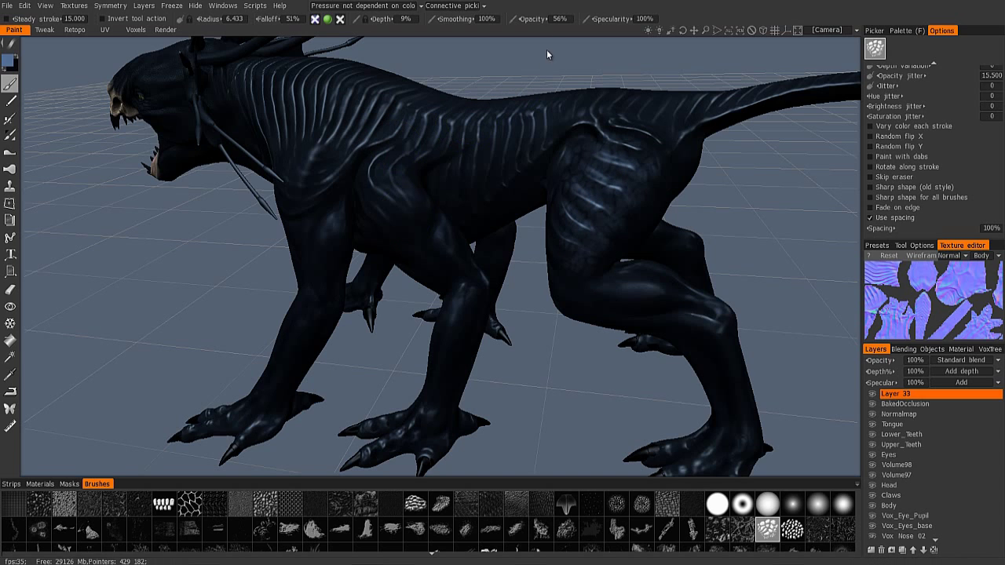
Step: Set the brush opacity to 17% and paint faint blue scales over the hind thigh and knee
{"action": "left_click_drag", "start_coordinate": [514, 21], "coordinate": [512, 22]}
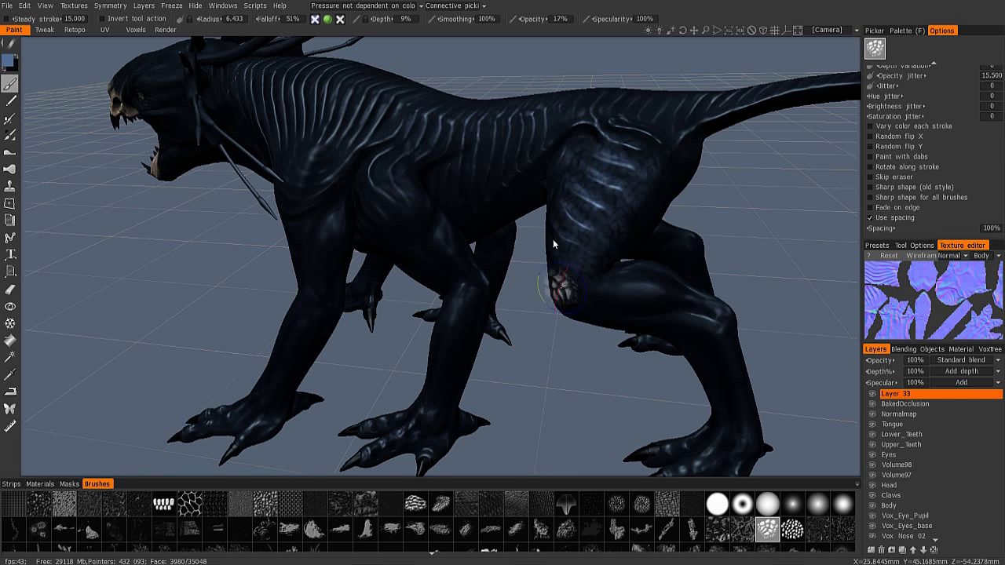
{"action": "mouse_move", "coordinate": [552, 241]}
{"action": "left_mouse_down", "text": "alt"}
{"action": "mouse_move", "coordinate": [623, 173]}
{"action": "mouse_move", "coordinate": [589, 159]}
{"action": "mouse_move", "coordinate": [585, 196]}
{"action": "mouse_move", "coordinate": [618, 158]}
{"action": "left_mouse_up", "text": "alt"}
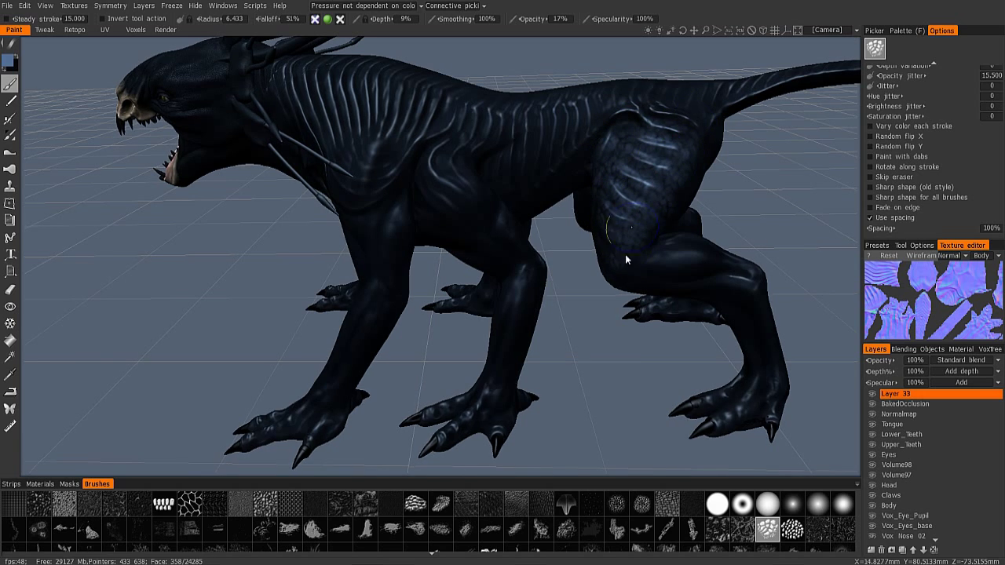
{"action": "left_click_drag", "start_coordinate": [625, 253], "coordinate": [574, 264], "text": "alt"}
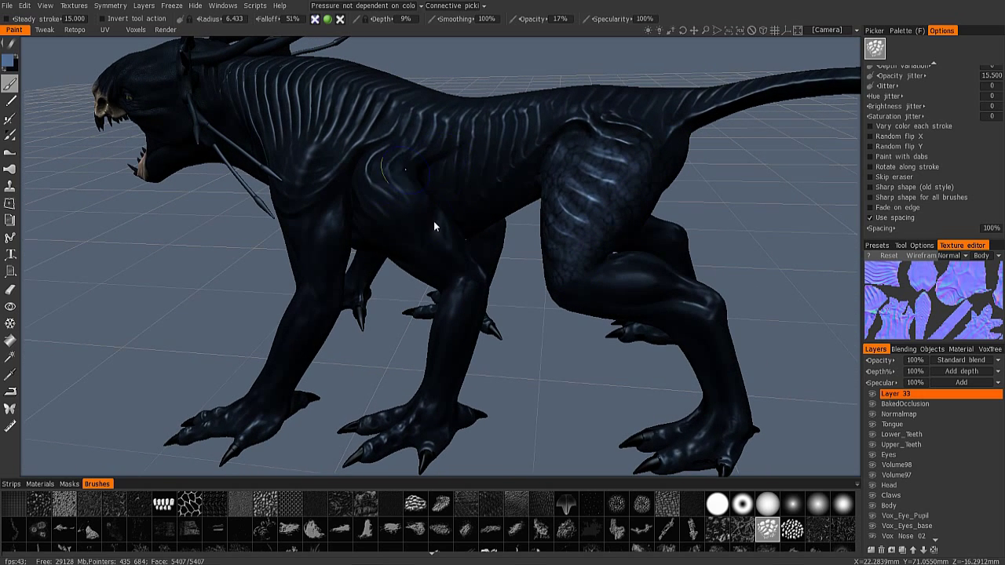
Step: Paint blue scales down the middle leg from its shoulder to the foot and over the upper front leg
{"action": "left_click_drag", "start_coordinate": [433, 221], "coordinate": [466, 202], "text": "alt"}
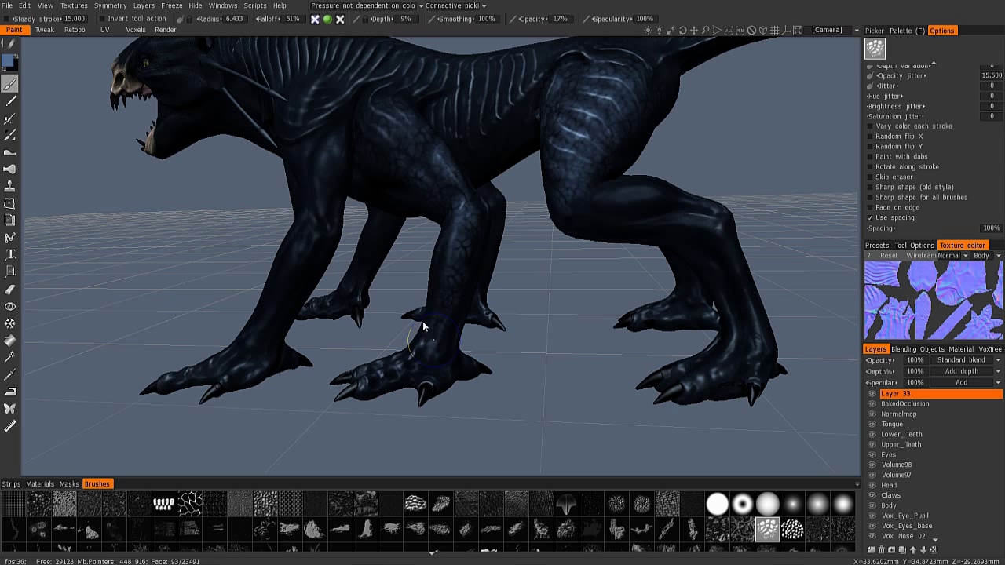
{"action": "left_click_drag", "start_coordinate": [331, 119], "coordinate": [315, 209]}
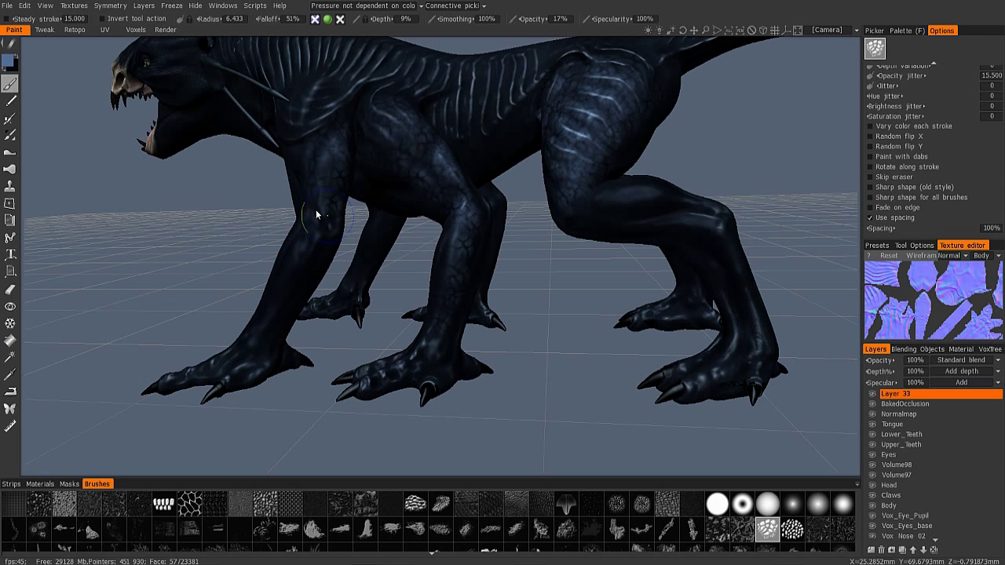
{"action": "left_click_drag", "start_coordinate": [325, 115], "coordinate": [377, 157], "text": "alt"}
{"action": "mouse_move", "coordinate": [534, 162]}
{"action": "left_mouse_down", "text": "alt"}
{"action": "mouse_move", "coordinate": [503, 168]}
{"action": "mouse_move", "coordinate": [521, 174]}
{"action": "left_mouse_up", "text": "alt"}
{"action": "left_click_drag", "start_coordinate": [456, 178], "coordinate": [487, 159], "text": "alt"}
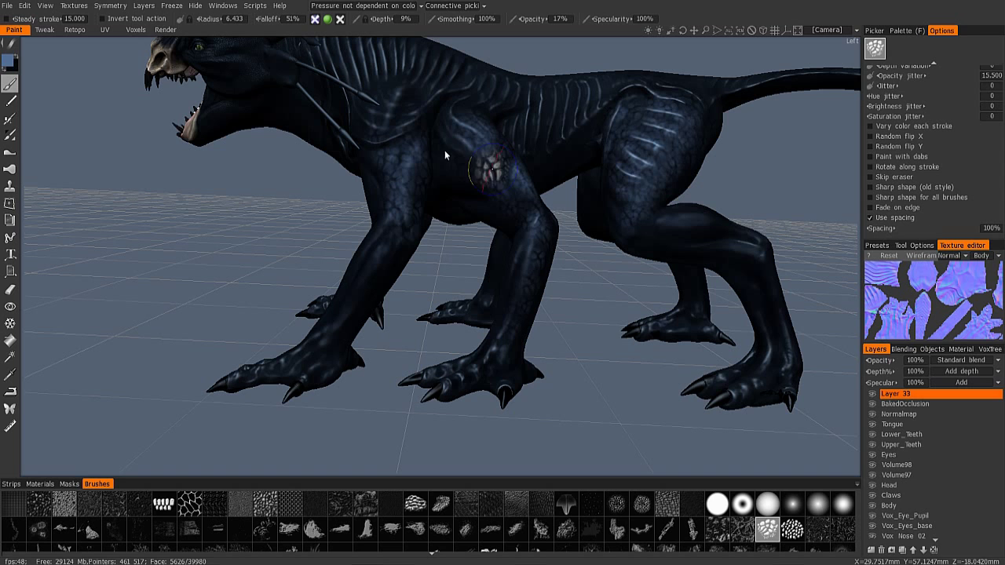
Step: Build up the blue scale pattern around the front of the front leg, from the shoulder down to the forearm
{"action": "left_click_drag", "start_coordinate": [454, 166], "coordinate": [506, 227], "text": "alt"}
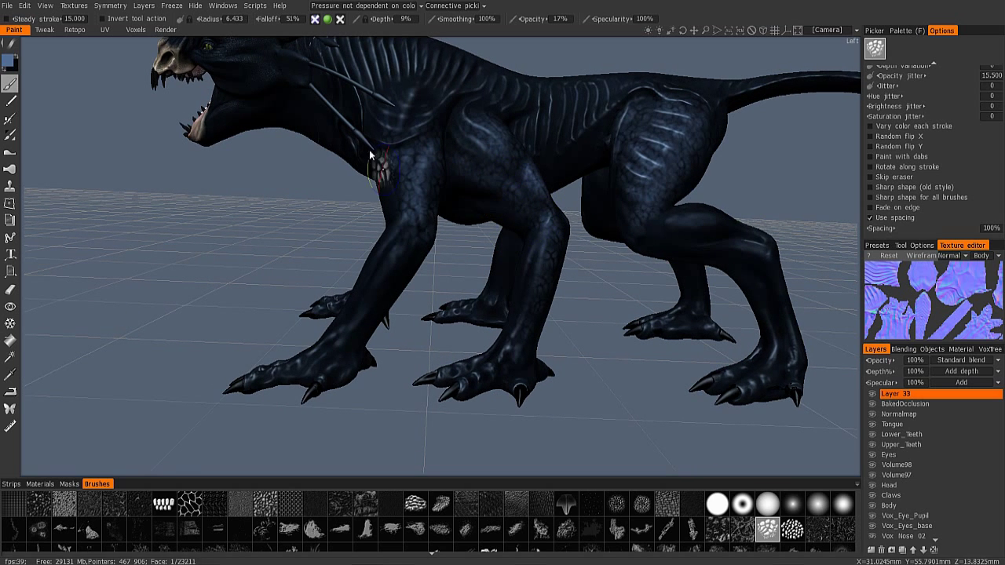
{"action": "mouse_move", "coordinate": [358, 134]}
{"action": "left_mouse_down", "text": "alt"}
{"action": "mouse_move", "coordinate": [416, 168]}
{"action": "mouse_move", "coordinate": [447, 168]}
{"action": "left_mouse_up", "text": "alt"}
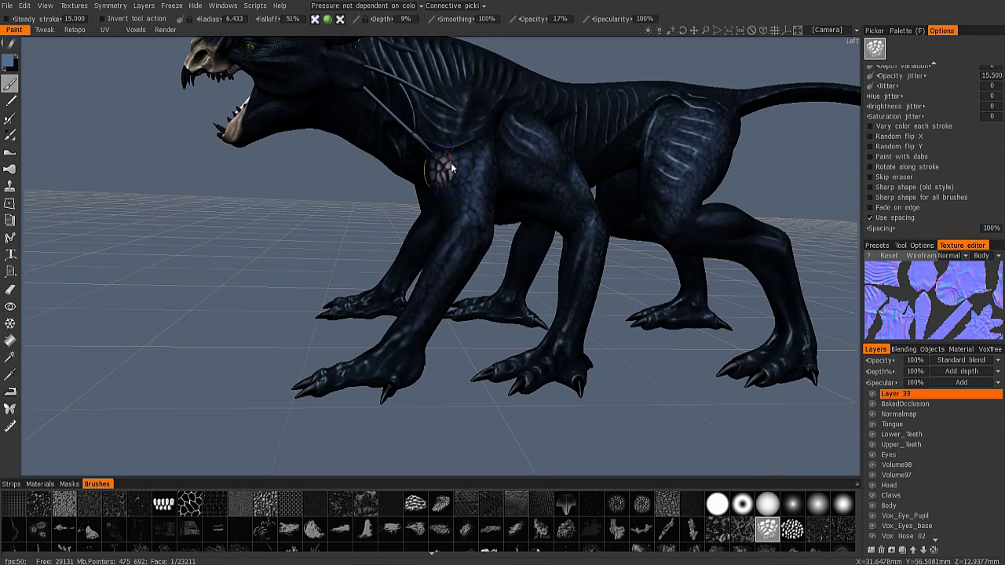
{"action": "mouse_move", "coordinate": [450, 162]}
{"action": "left_mouse_down", "text": "alt"}
{"action": "mouse_move", "coordinate": [495, 166]}
{"action": "mouse_move", "coordinate": [522, 234]}
{"action": "left_mouse_up", "text": "alt"}
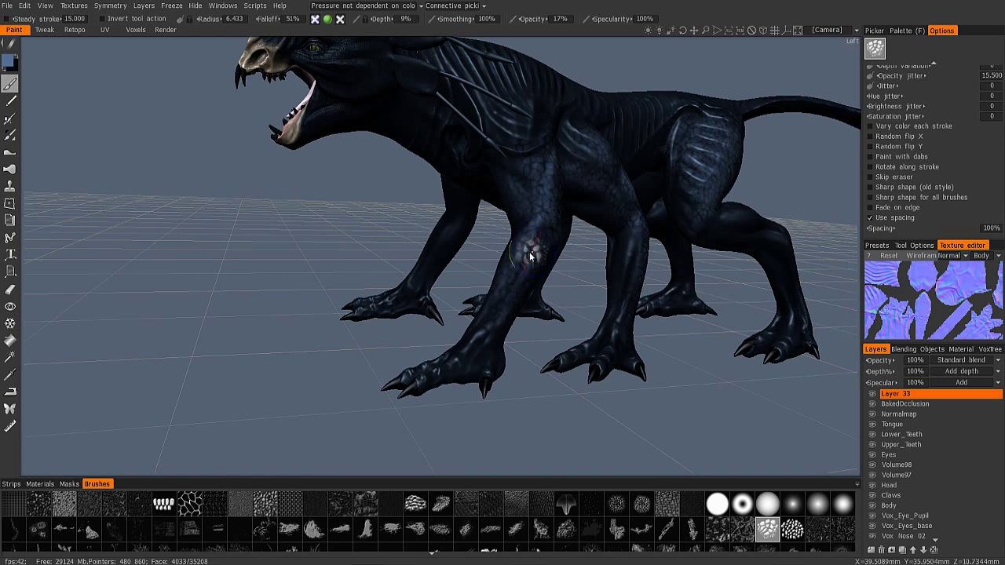
{"action": "mouse_move", "coordinate": [496, 308]}
{"action": "left_mouse_down"}
{"action": "mouse_move", "coordinate": [497, 322]}
{"action": "mouse_move", "coordinate": [510, 295]}
{"action": "left_mouse_up"}
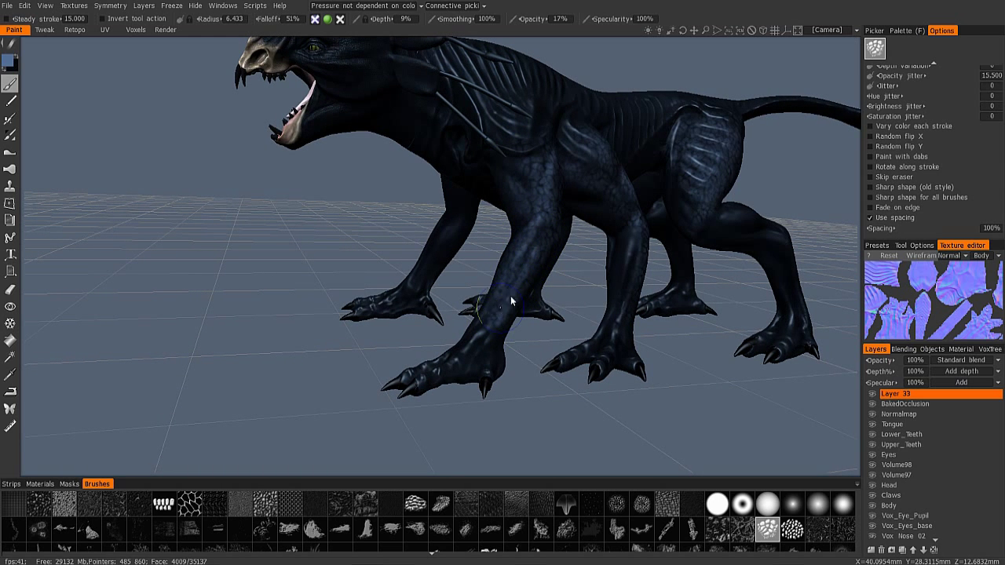
Step: Extend the blue scale painting over the hind leg's knee, calf and lower leg
{"action": "mouse_move", "coordinate": [577, 116]}
{"action": "left_mouse_down", "text": "alt"}
{"action": "mouse_move", "coordinate": [469, 146]}
{"action": "mouse_move", "coordinate": [448, 246]}
{"action": "mouse_move", "coordinate": [449, 236]}
{"action": "left_mouse_up", "text": "alt"}
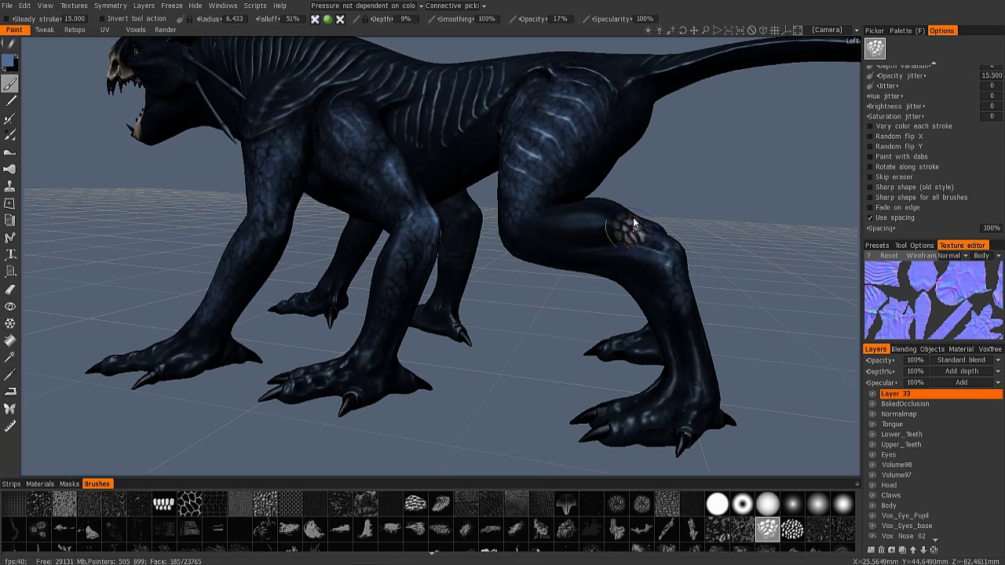
{"action": "left_click_drag", "start_coordinate": [618, 234], "coordinate": [568, 350], "text": "alt"}
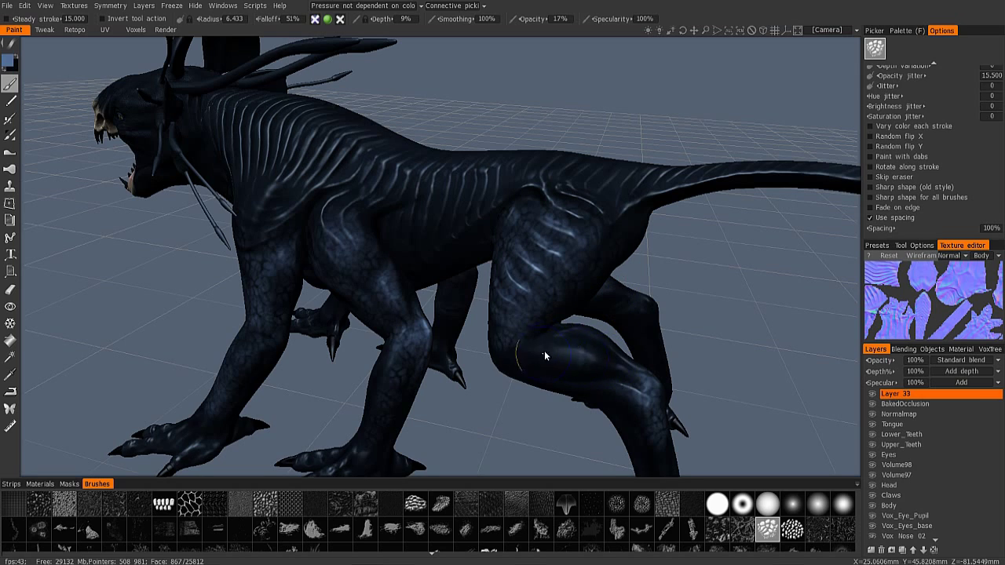
{"action": "middle_click_drag", "start_coordinate": [549, 275], "coordinate": [556, 196], "text": "alt"}
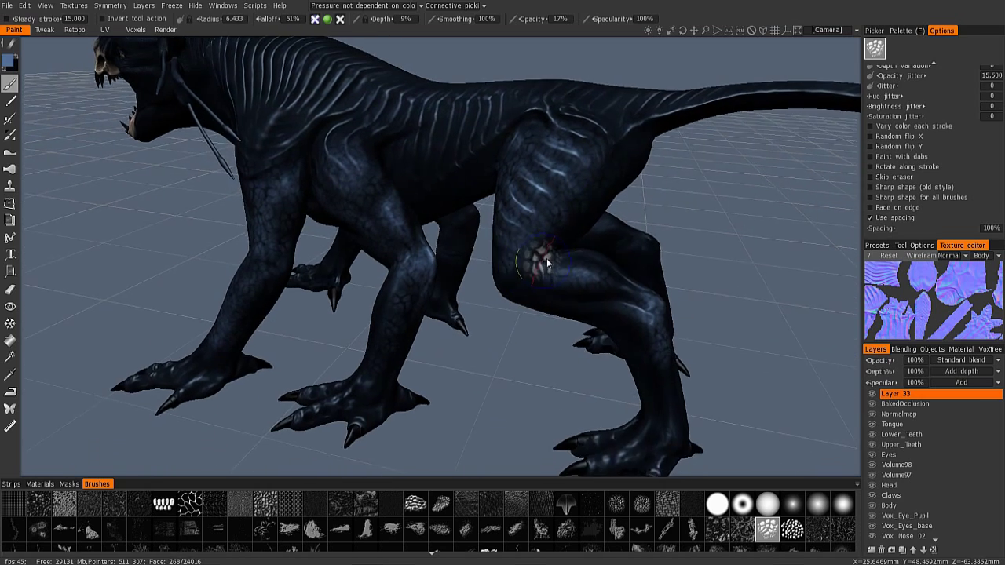
{"action": "mouse_move", "coordinate": [547, 264]}
{"action": "left_mouse_down", "text": "alt"}
{"action": "mouse_move", "coordinate": [627, 277]}
{"action": "mouse_move", "coordinate": [638, 159]}
{"action": "mouse_move", "coordinate": [603, 179]}
{"action": "left_mouse_up", "text": "alt"}
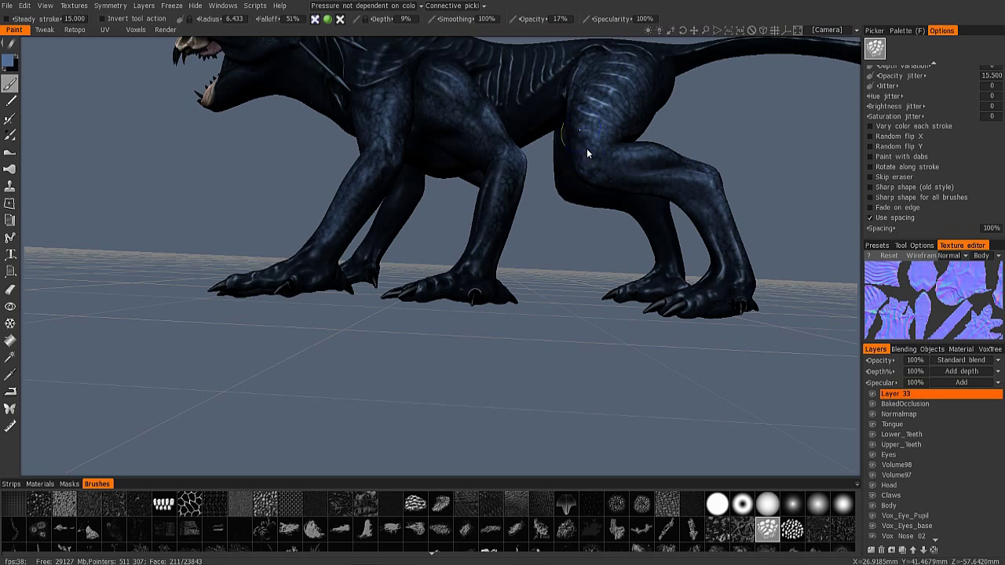
{"action": "mouse_move", "coordinate": [590, 102]}
{"action": "left_mouse_down", "text": "alt"}
{"action": "mouse_move", "coordinate": [634, 142]}
{"action": "mouse_move", "coordinate": [539, 122]}
{"action": "mouse_move", "coordinate": [491, 301]}
{"action": "mouse_move", "coordinate": [570, 333]}
{"action": "mouse_move", "coordinate": [496, 320]}
{"action": "mouse_move", "coordinate": [550, 332]}
{"action": "mouse_move", "coordinate": [500, 321]}
{"action": "mouse_move", "coordinate": [516, 197]}
{"action": "mouse_move", "coordinate": [313, 170]}
{"action": "mouse_move", "coordinate": [417, 293]}
{"action": "mouse_move", "coordinate": [672, 248]}
{"action": "left_mouse_up", "text": "alt"}
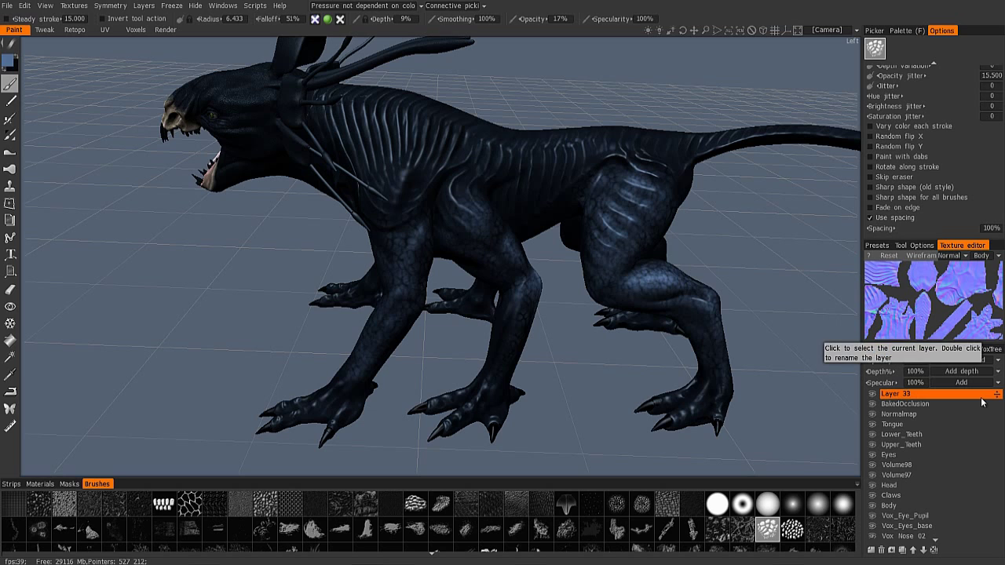
Step: Enable depth painting for the brush and choose the closed-shape stroke mode
{"action": "left_click", "coordinate": [315, 20]}
{"action": "left_click", "coordinate": [333, 59]}
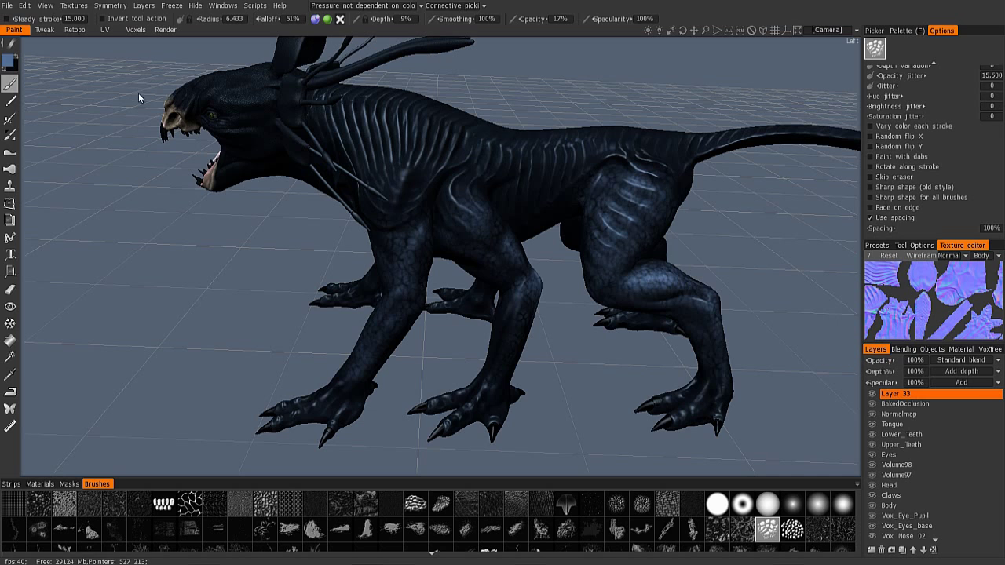
{"action": "left_click", "coordinate": [11, 47]}
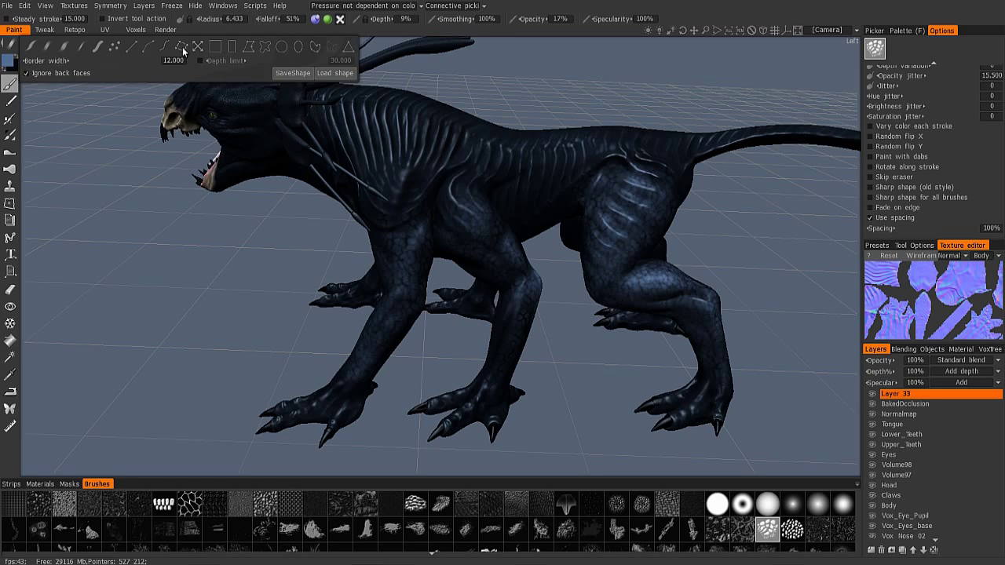
{"action": "left_click", "coordinate": [182, 49]}
{"action": "left_click_drag", "start_coordinate": [509, 168], "coordinate": [401, 134], "text": "alt"}
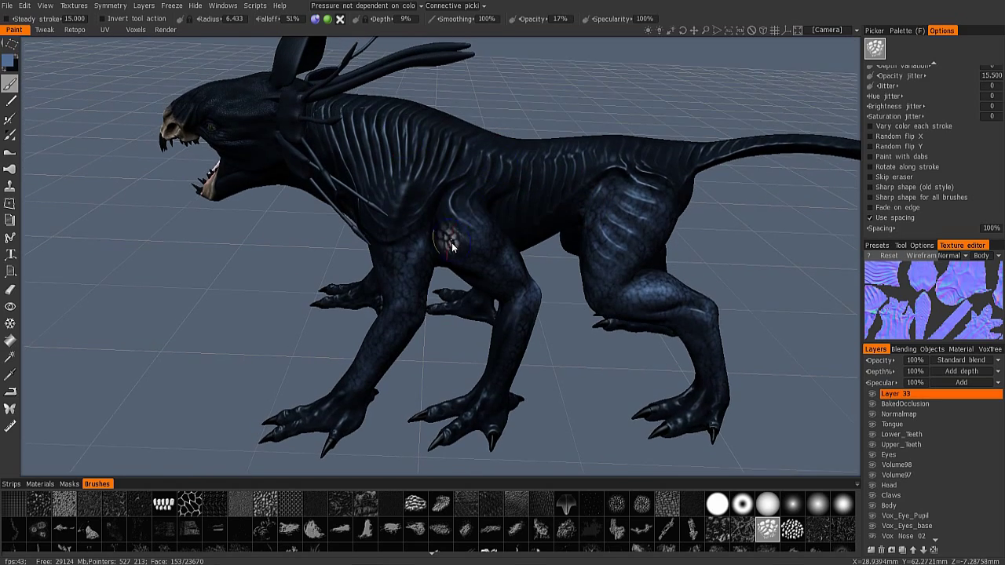
{"action": "left_click_drag", "start_coordinate": [452, 247], "coordinate": [475, 263], "text": "alt"}
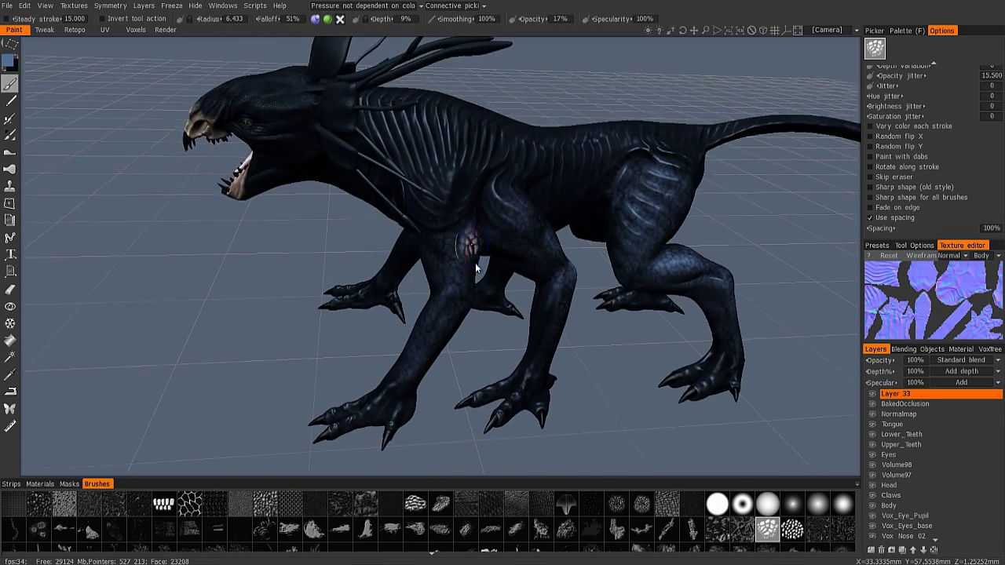
Step: Choose the fine-grained brush alpha and frame the creature's ribbed side and shoulder closely
{"action": "left_click", "coordinate": [667, 510]}
{"action": "left_click_drag", "start_coordinate": [460, 197], "coordinate": [448, 117], "text": "alt"}
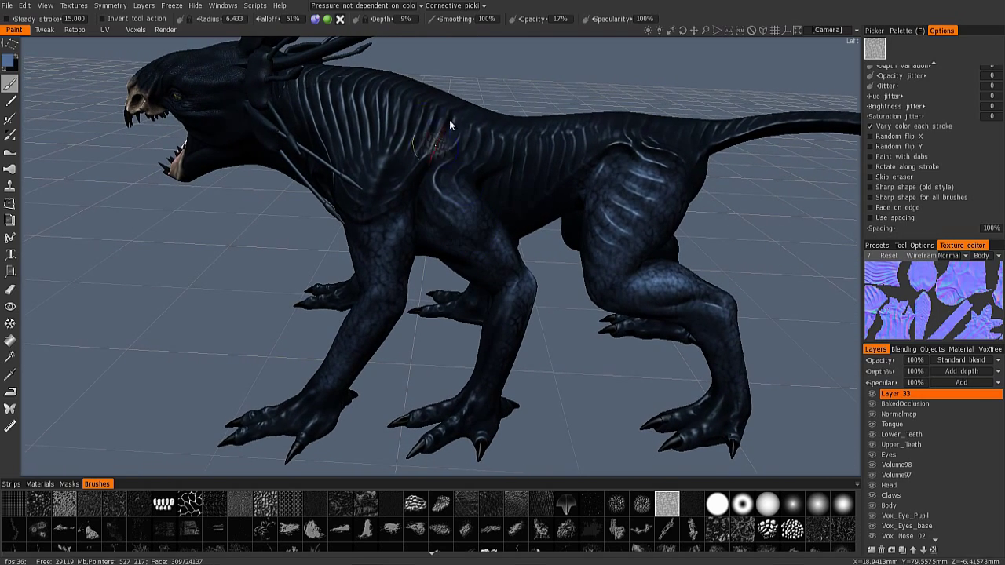
{"action": "right_click_drag", "start_coordinate": [439, 126], "coordinate": [463, 136], "text": "alt"}
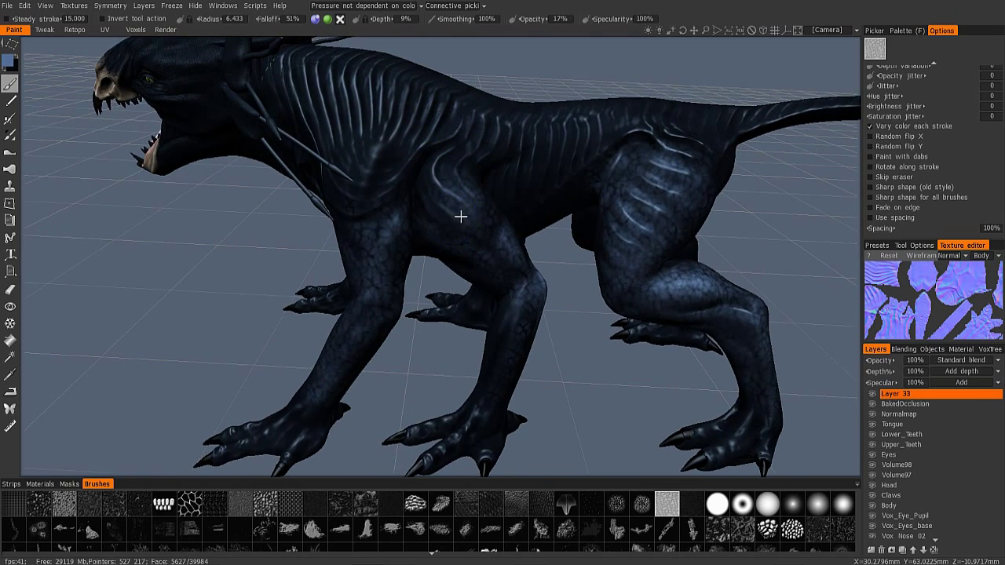
Step: Paint deep scale creases over the front leg's shoulder and upper arm at 9% depth, redoing the unsatisfactory strokes
{"action": "left_click_drag", "start_coordinate": [444, 218], "coordinate": [471, 201]}
{"action": "key", "text": "ctrl+z"}
{"action": "key", "text": "ctrl+z"}
{"action": "key", "text": "ctrl+z"}
{"action": "left_click_drag", "start_coordinate": [490, 215], "coordinate": [488, 183]}
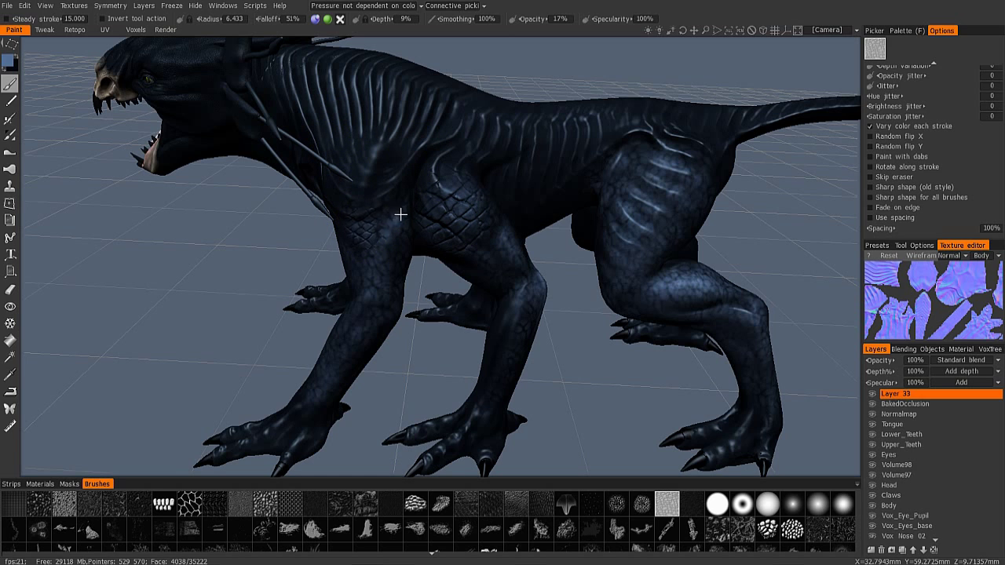
{"action": "mouse_move", "coordinate": [400, 214]}
{"action": "left_mouse_down"}
{"action": "mouse_move", "coordinate": [419, 230]}
{"action": "mouse_move", "coordinate": [370, 160]}
{"action": "left_mouse_up"}
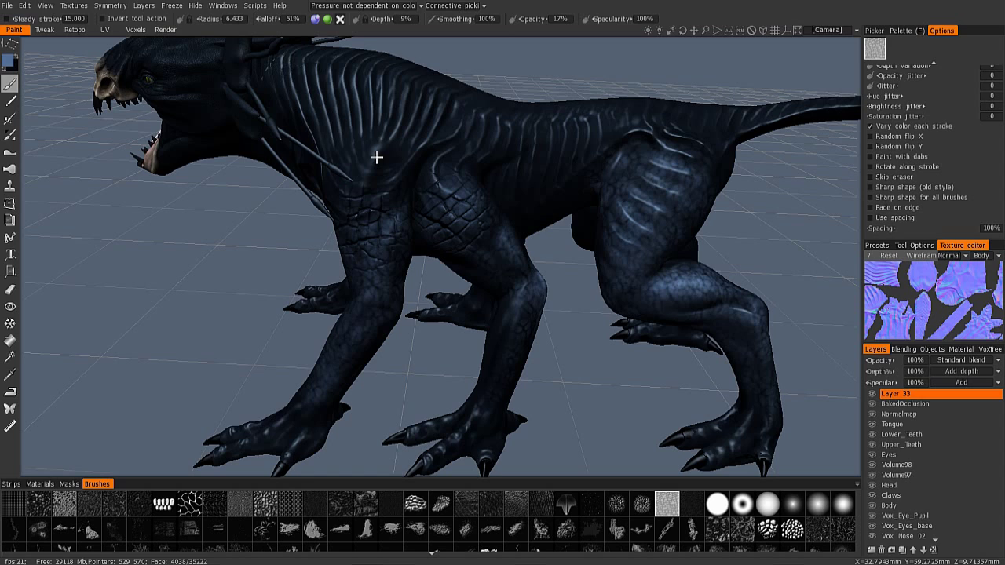
Step: Enlarge the texture editor beside the model and frame the painted scale area on the Body normal map
{"action": "left_click_drag", "start_coordinate": [369, 286], "coordinate": [532, 322], "text": "alt"}
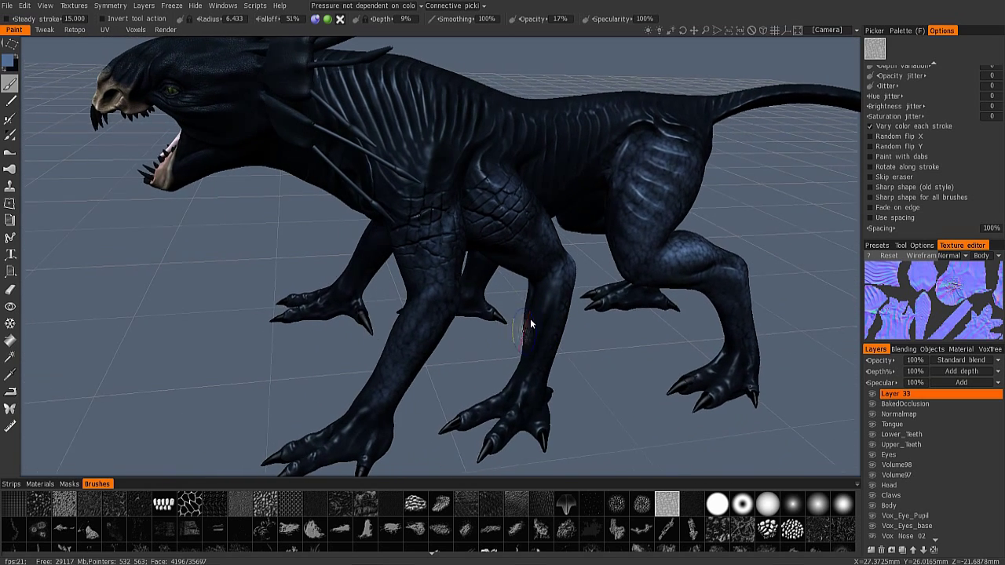
{"action": "left_click_drag", "start_coordinate": [957, 248], "coordinate": [580, 229]}
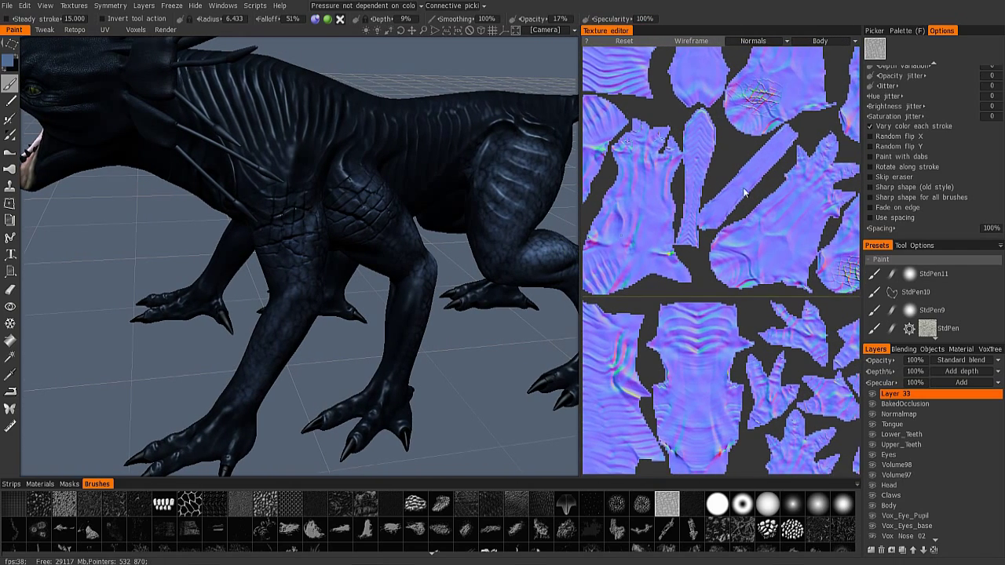
{"action": "scroll", "coordinate": [723, 159], "scroll_direction": "up", "scroll_amount": 3}
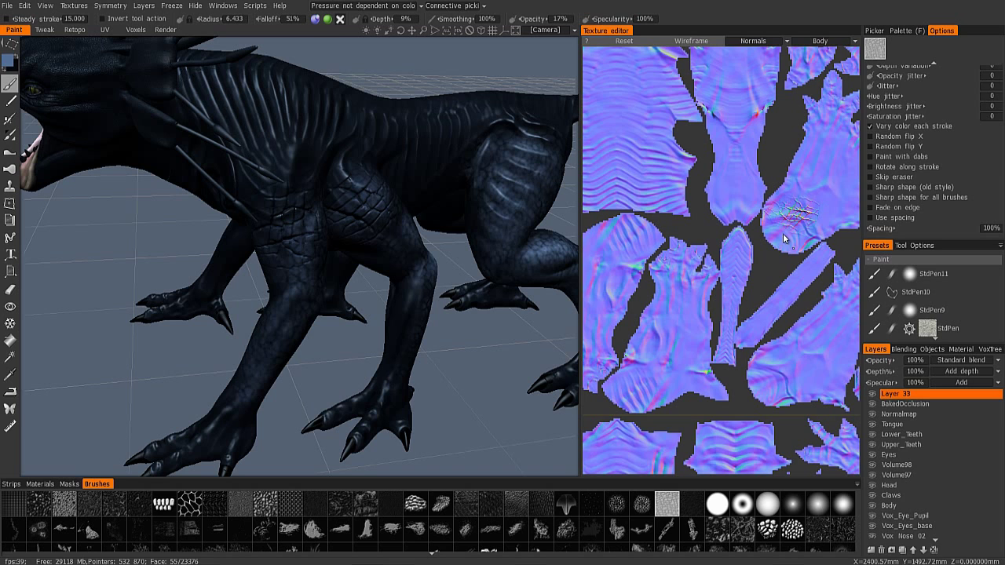
{"action": "right_click_drag", "start_coordinate": [777, 260], "coordinate": [828, 271]}
{"action": "middle_click_drag", "start_coordinate": [829, 271], "coordinate": [727, 260]}
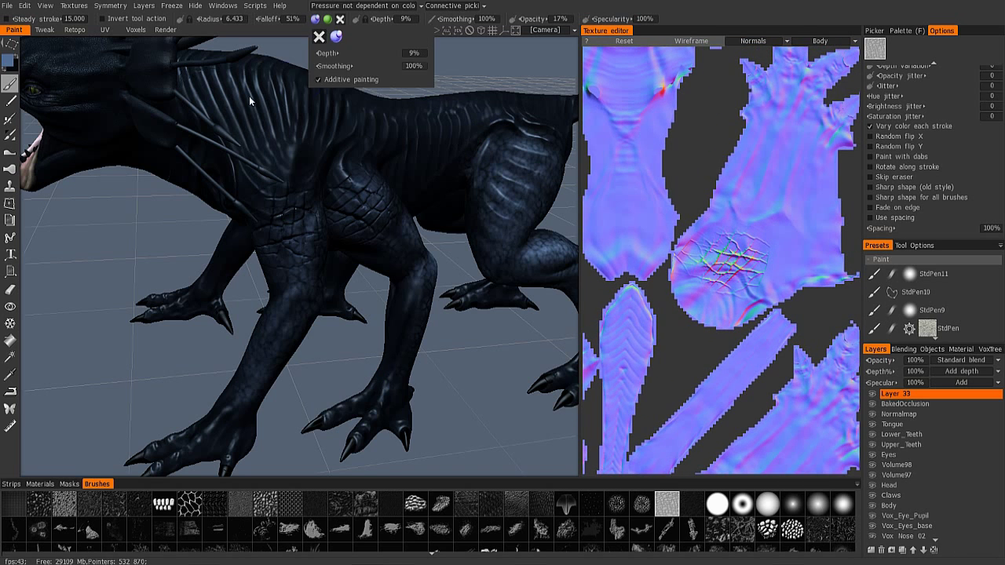
Step: Set the brush depth to 2% and paint finer scale creases on the front leg below the shoulder
{"action": "left_click_drag", "start_coordinate": [262, 242], "coordinate": [337, 253], "text": "alt"}
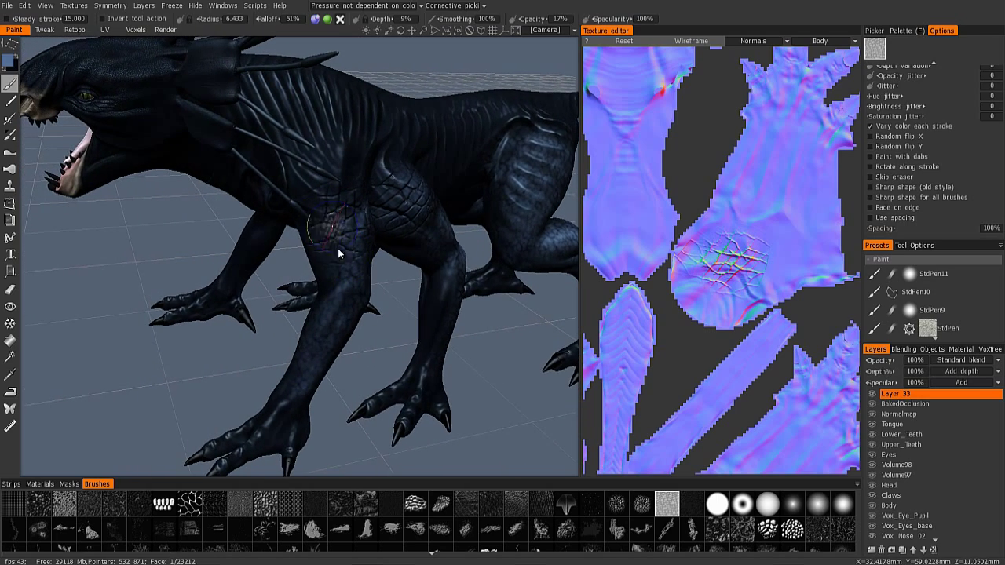
{"action": "left_click_drag", "start_coordinate": [455, 203], "coordinate": [289, 251], "text": "alt"}
{"action": "scroll", "coordinate": [340, 253], "scroll_direction": "up", "scroll_amount": 4}
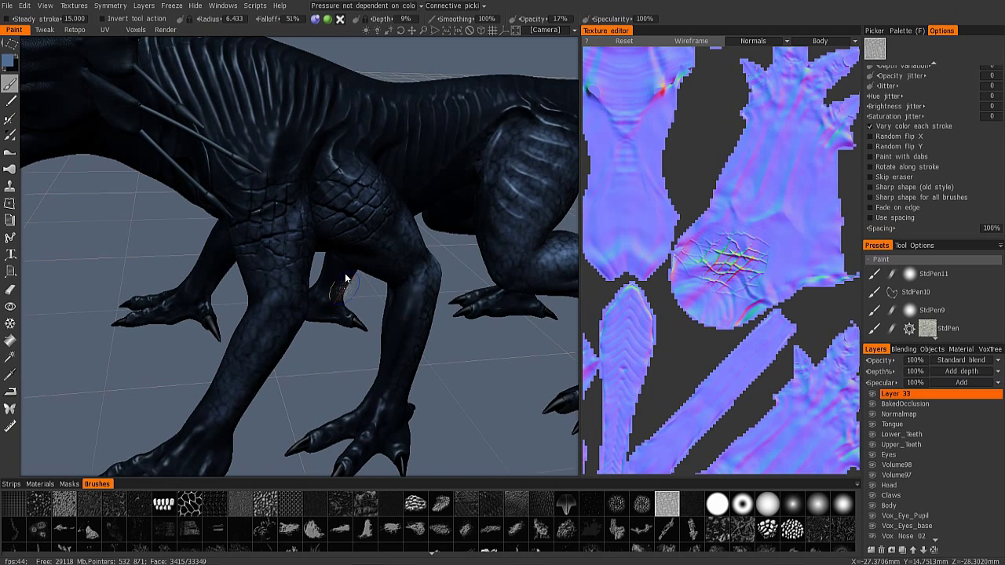
{"action": "left_click_drag", "start_coordinate": [378, 21], "coordinate": [375, 23]}
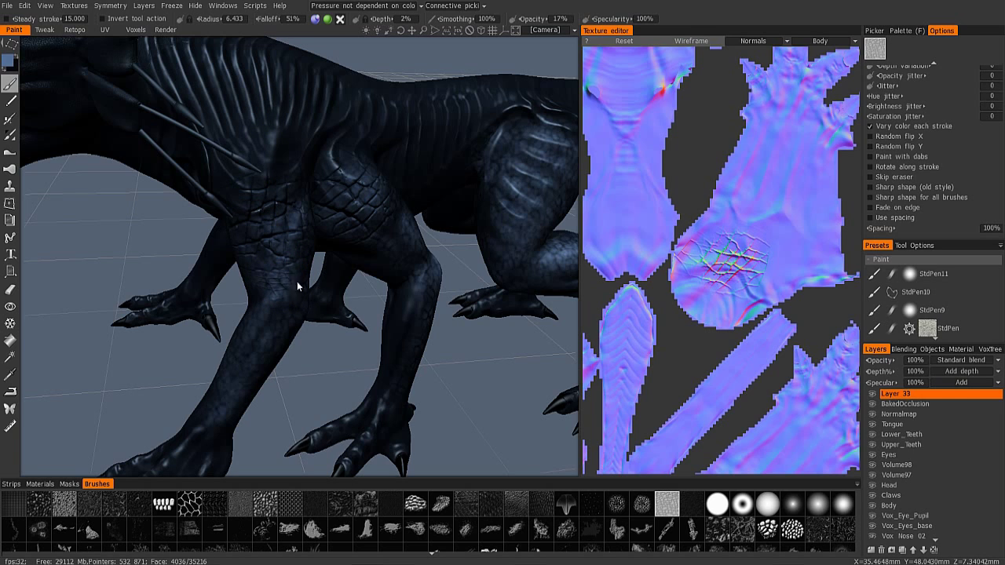
{"action": "left_click_drag", "start_coordinate": [256, 271], "coordinate": [275, 258]}
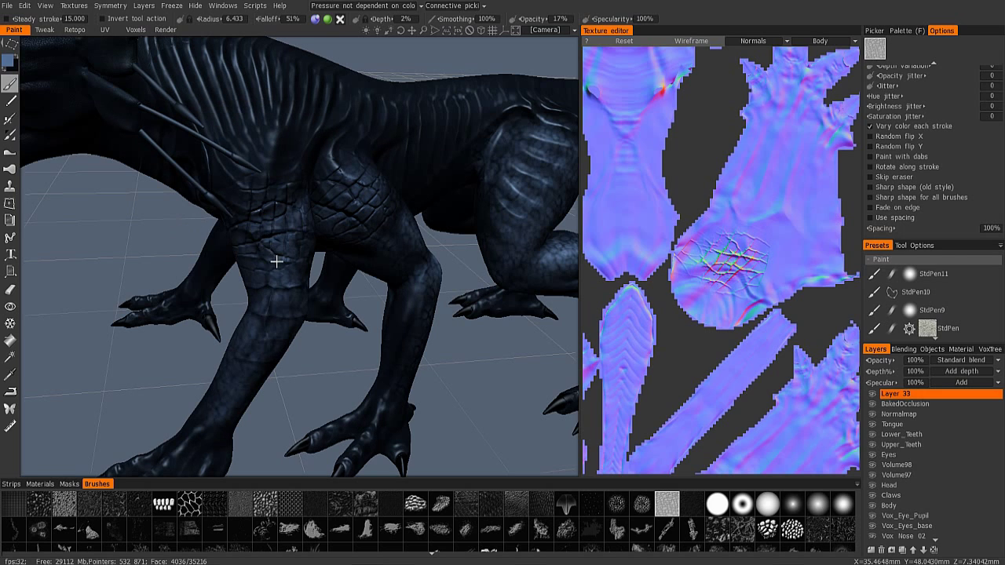
{"action": "left_click_drag", "start_coordinate": [276, 260], "coordinate": [235, 196]}
{"action": "key", "text": "ctrl+z"}
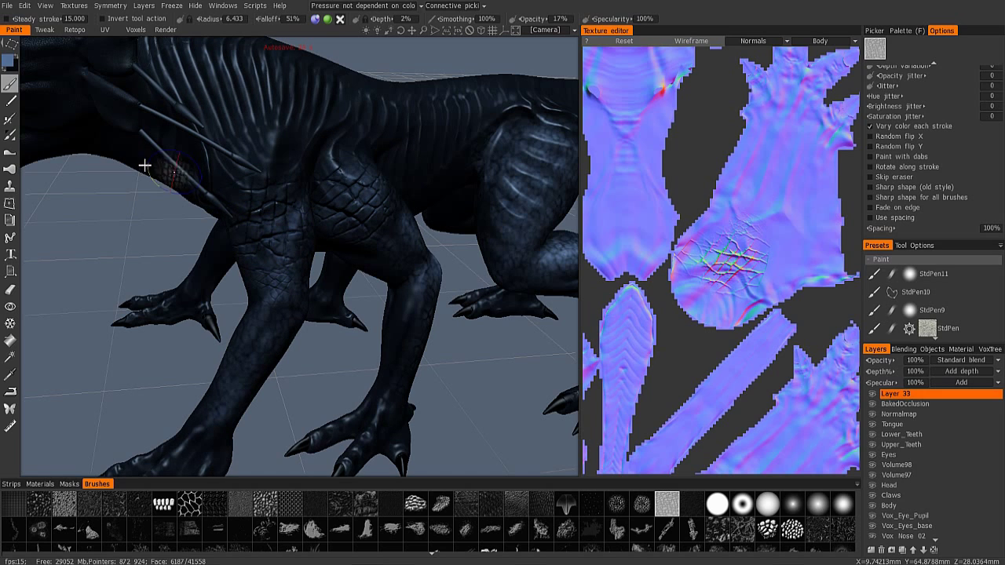
Step: Invert the tool action and extend the fine scale creases around the front legs toward the elbow and forearm
{"action": "left_click", "coordinate": [103, 18]}
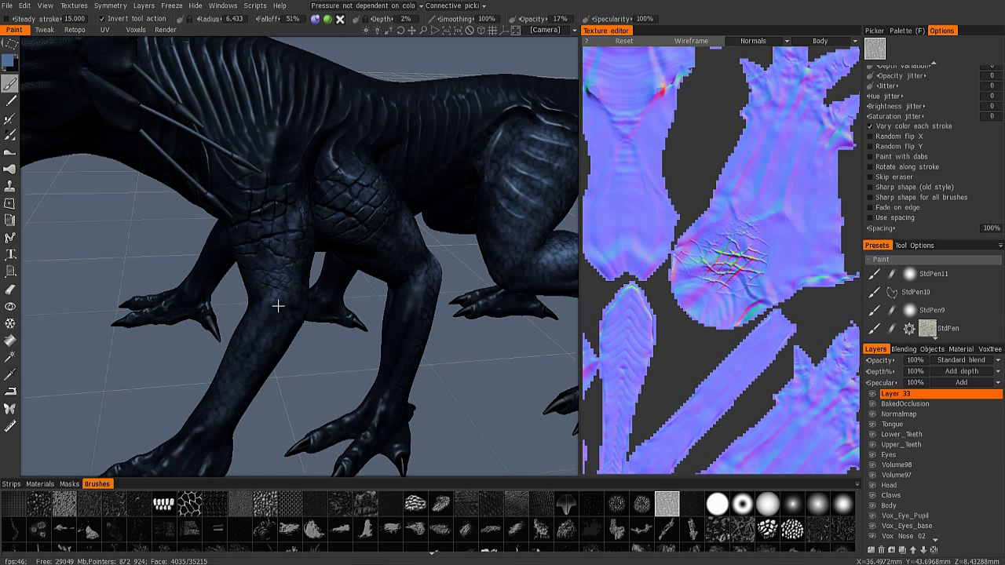
{"action": "mouse_move", "coordinate": [257, 336]}
{"action": "left_mouse_down", "text": "alt"}
{"action": "mouse_move", "coordinate": [262, 278]}
{"action": "mouse_move", "coordinate": [179, 251]}
{"action": "mouse_move", "coordinate": [323, 275]}
{"action": "left_mouse_up", "text": "alt"}
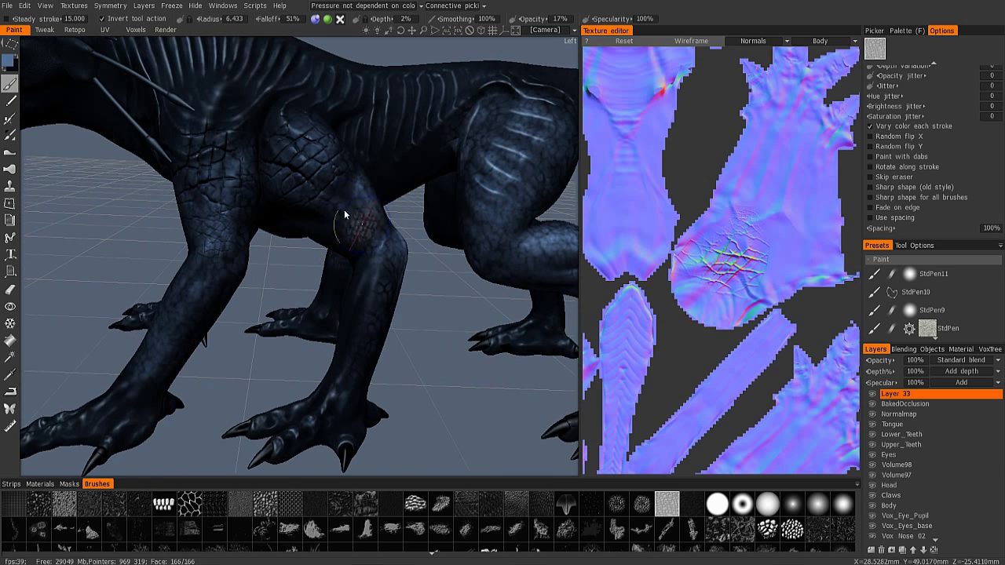
{"action": "left_click_drag", "start_coordinate": [386, 214], "coordinate": [168, 224], "text": "alt"}
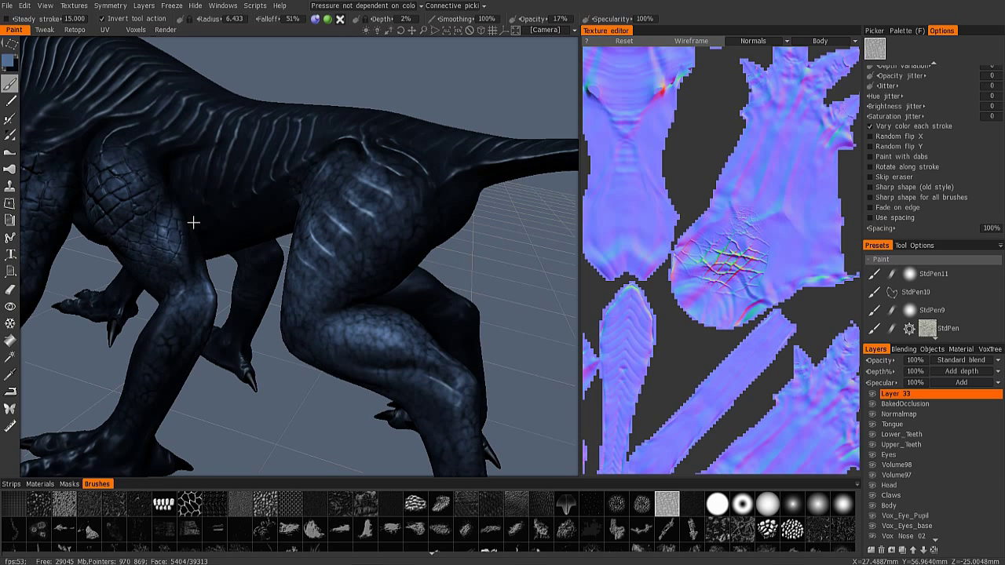
{"action": "left_click_drag", "start_coordinate": [193, 224], "coordinate": [440, 192], "text": "alt"}
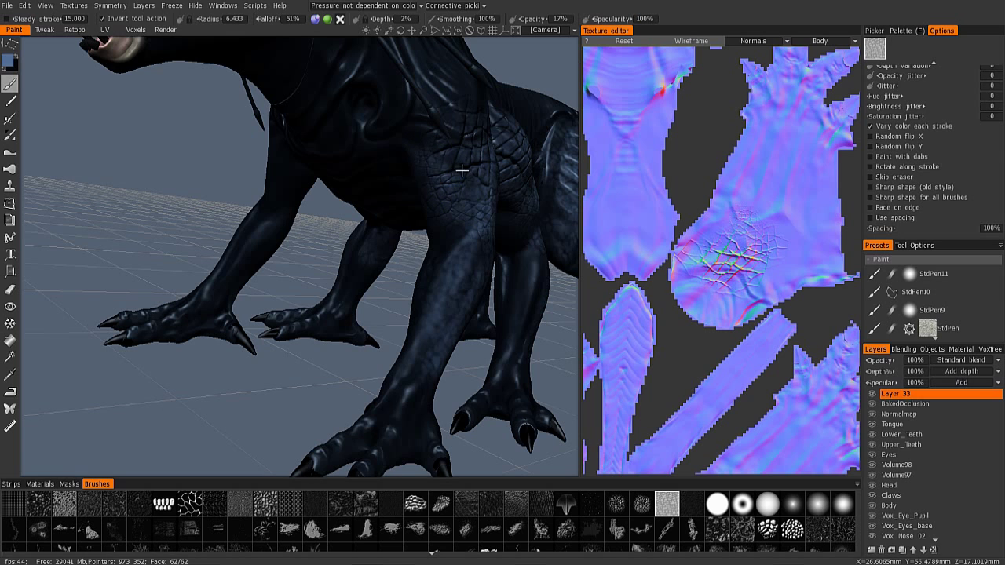
{"action": "left_click_drag", "start_coordinate": [470, 189], "coordinate": [392, 206], "text": "alt"}
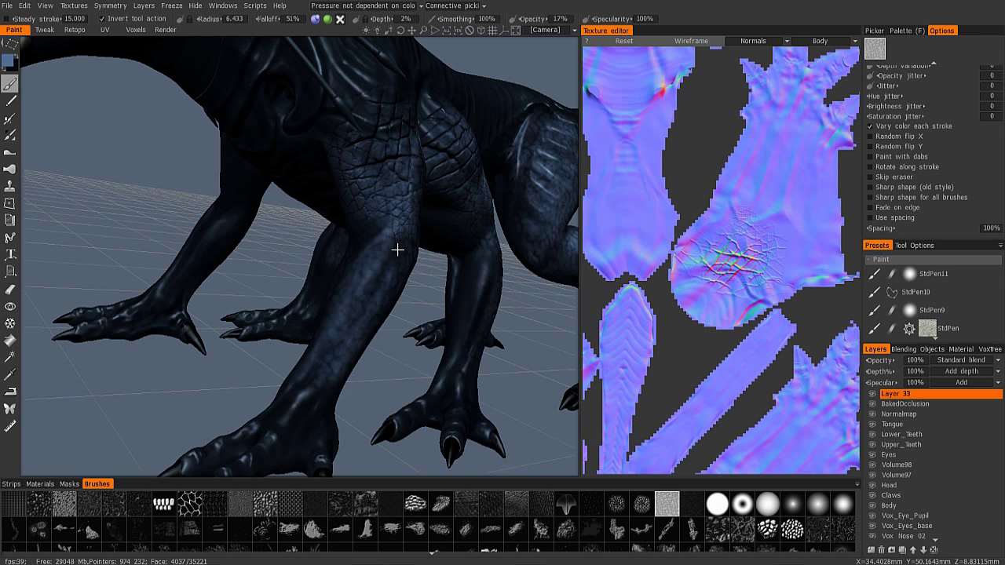
{"action": "left_click_drag", "start_coordinate": [407, 247], "coordinate": [372, 254], "text": "alt"}
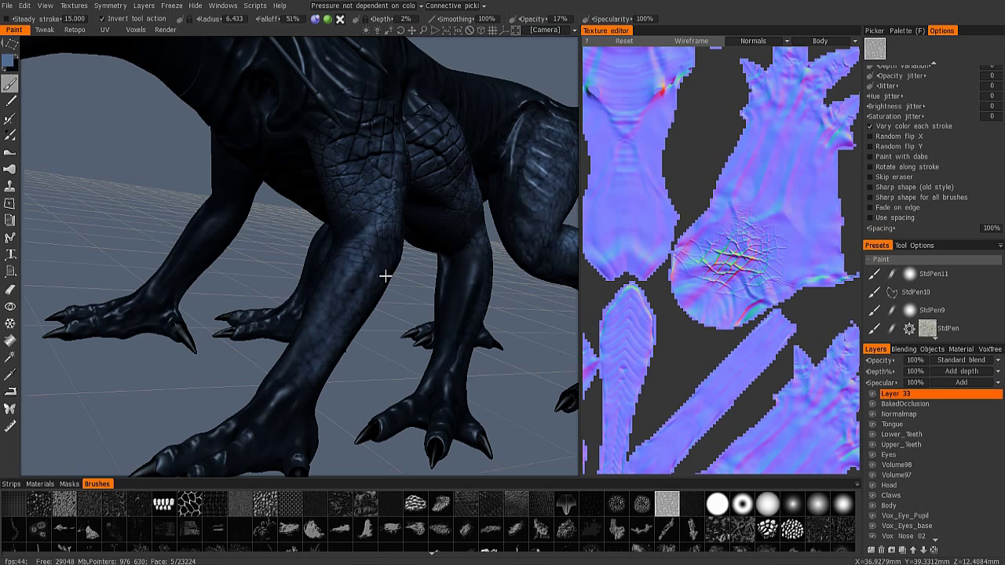
{"action": "left_click_drag", "start_coordinate": [369, 251], "coordinate": [411, 227], "text": "alt"}
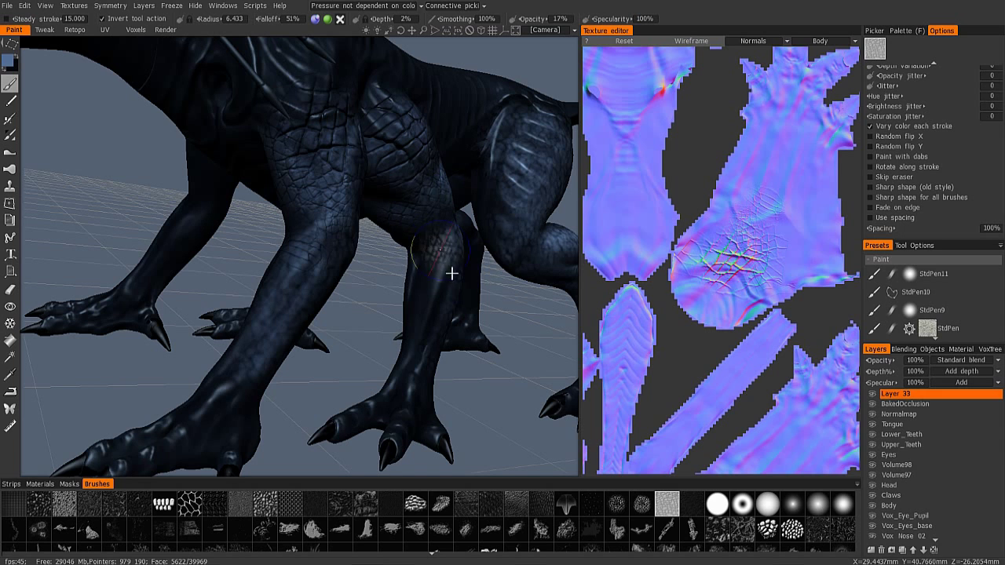
{"action": "left_click_drag", "start_coordinate": [261, 235], "coordinate": [352, 269], "text": "alt"}
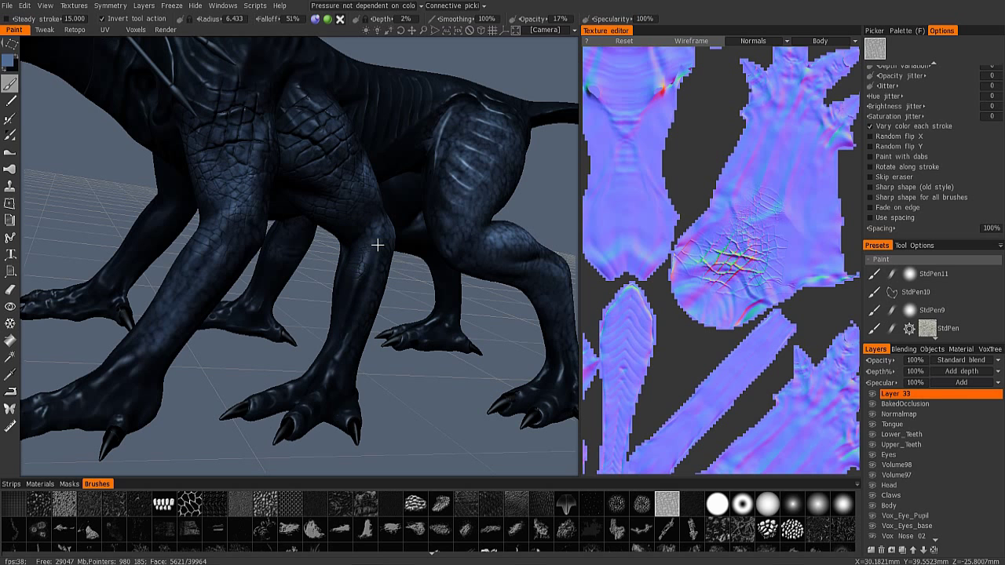
{"action": "scroll", "coordinate": [348, 299], "scroll_direction": "up", "scroll_amount": 5}
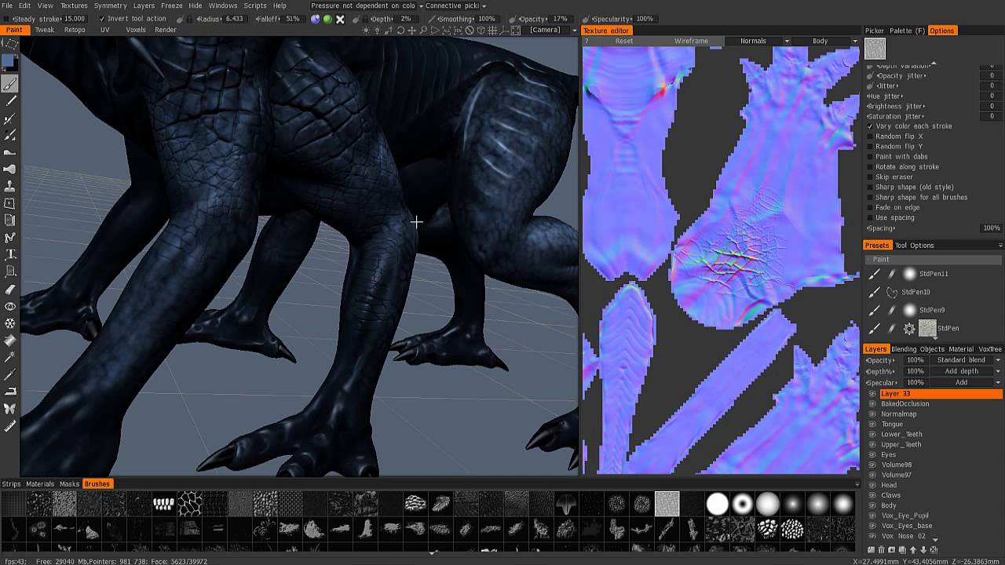
Step: Undo the last crease strokes around the front leg's elbow and continue the fine creases over the forearm
{"action": "key", "text": "ctrl+z"}
{"action": "key", "text": "ctrl+z"}
{"action": "key", "text": "ctrl+z"}
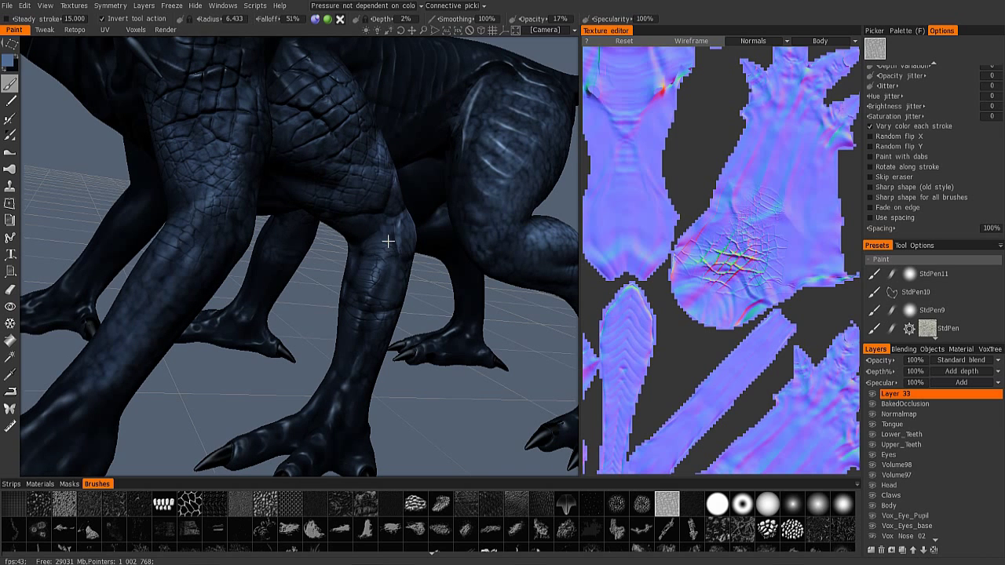
{"action": "key", "text": "ctrl+z"}
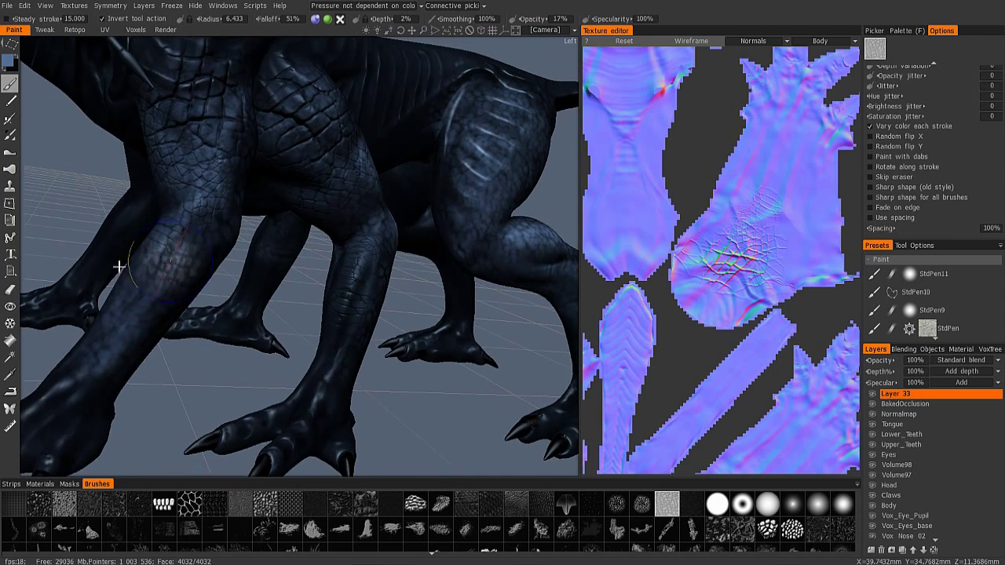
{"action": "left_click_drag", "start_coordinate": [118, 267], "coordinate": [191, 222], "text": "alt"}
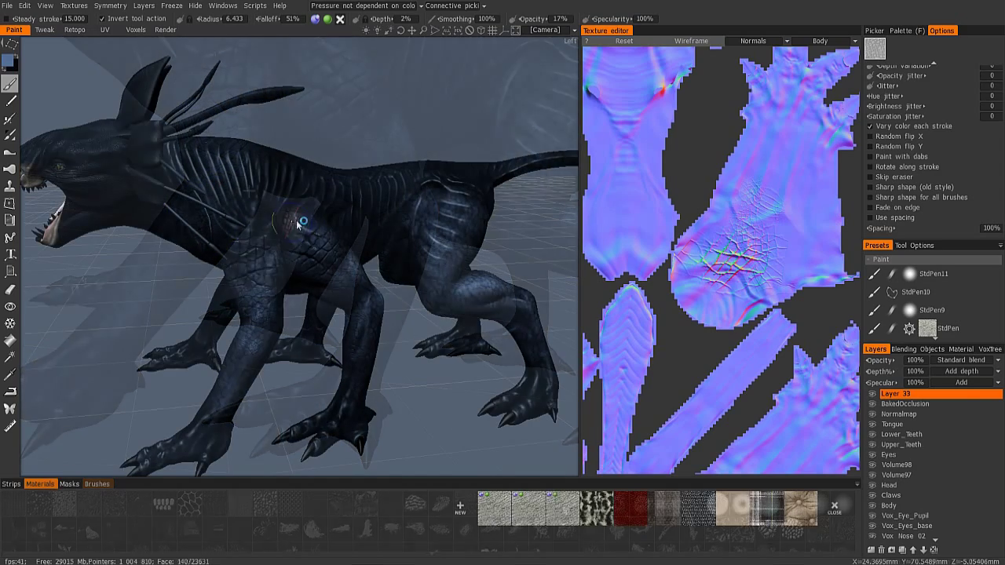
Step: Try depth strengths of 50% and 30% for Layer 33
{"action": "right_click_drag", "start_coordinate": [291, 253], "coordinate": [366, 294], "text": "alt"}
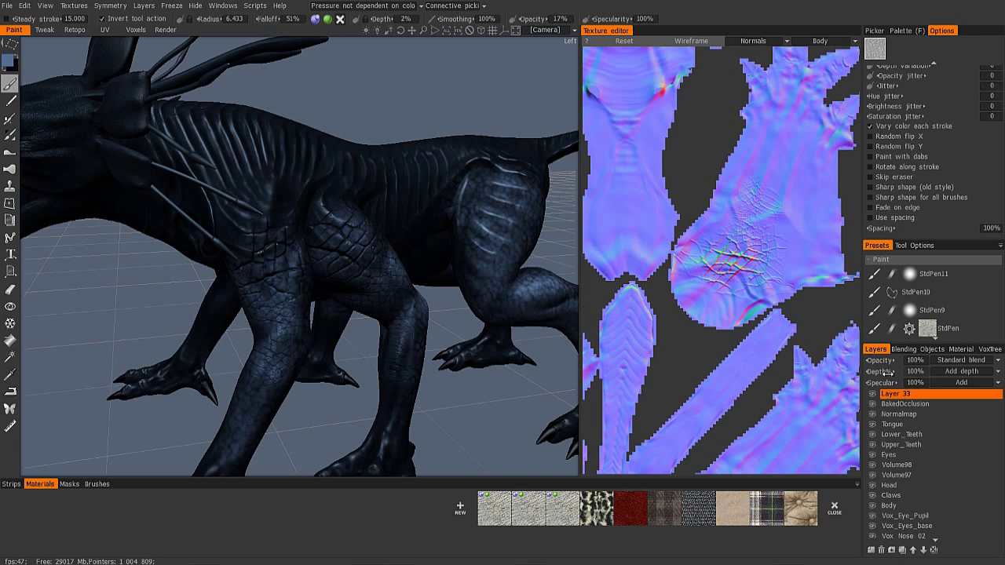
{"action": "left_click", "coordinate": [916, 372]}
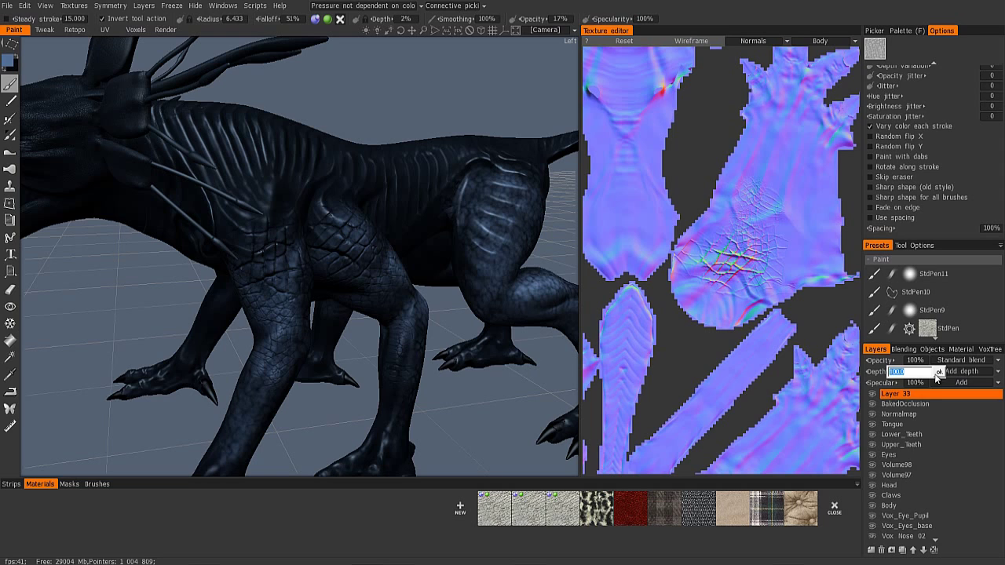
{"action": "type", "text": "50"}
{"action": "key", "text": "Return"}
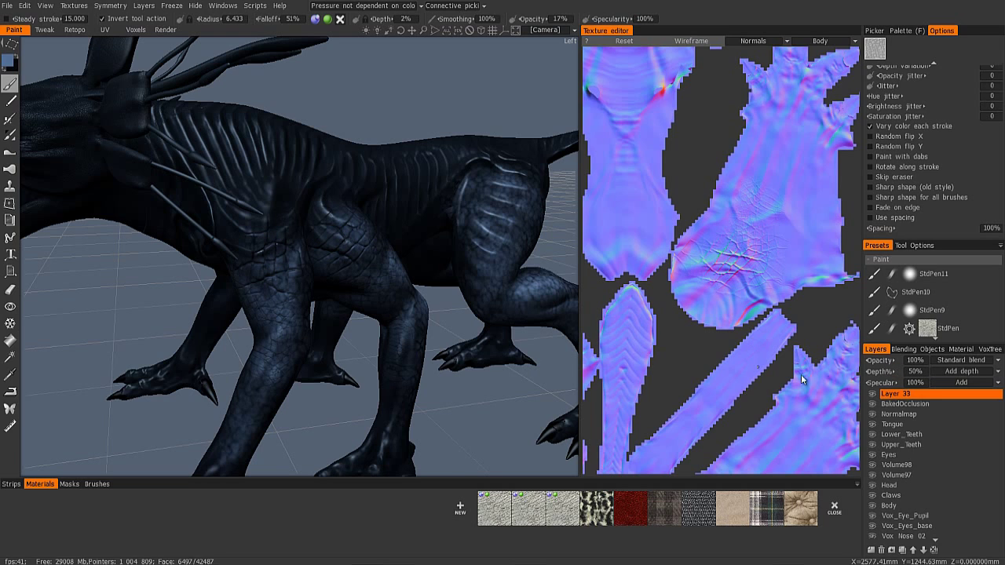
{"action": "left_click", "coordinate": [914, 371]}
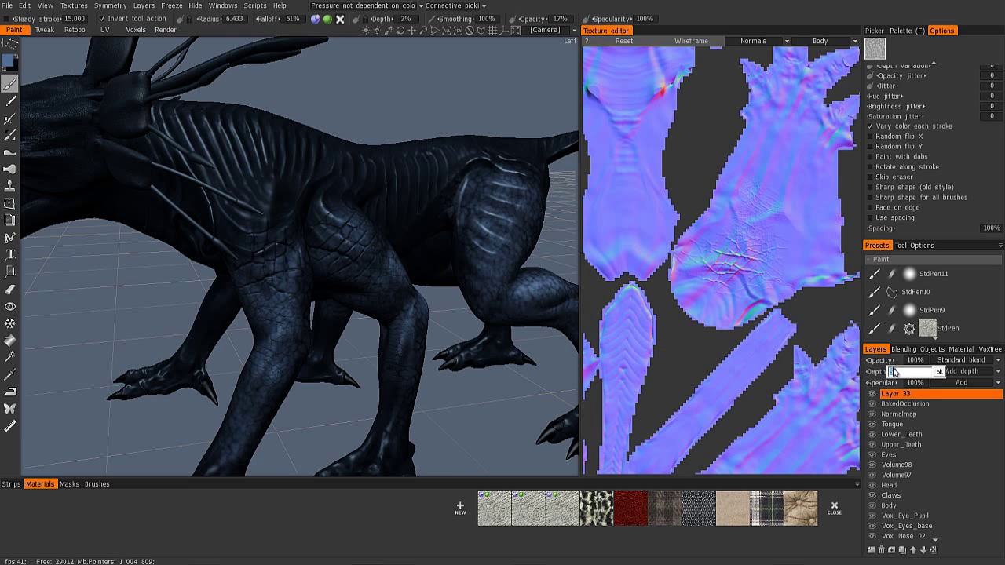
{"action": "type", "text": "30"}
{"action": "key", "text": "Return"}
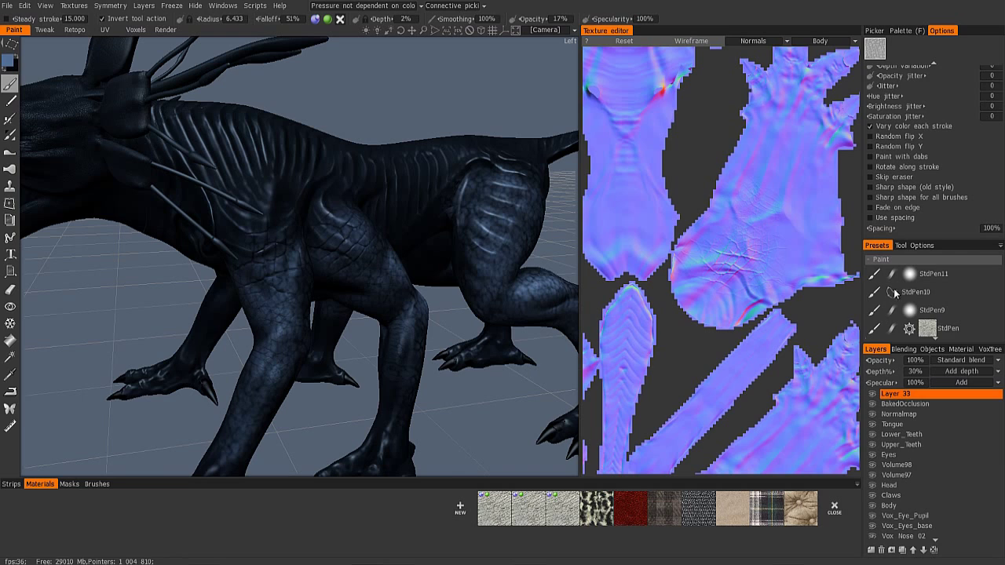
Step: Set Layer 33's depth strength to 150% and frame the scales on the shoulder and front legs
{"action": "left_click", "coordinate": [916, 371]}
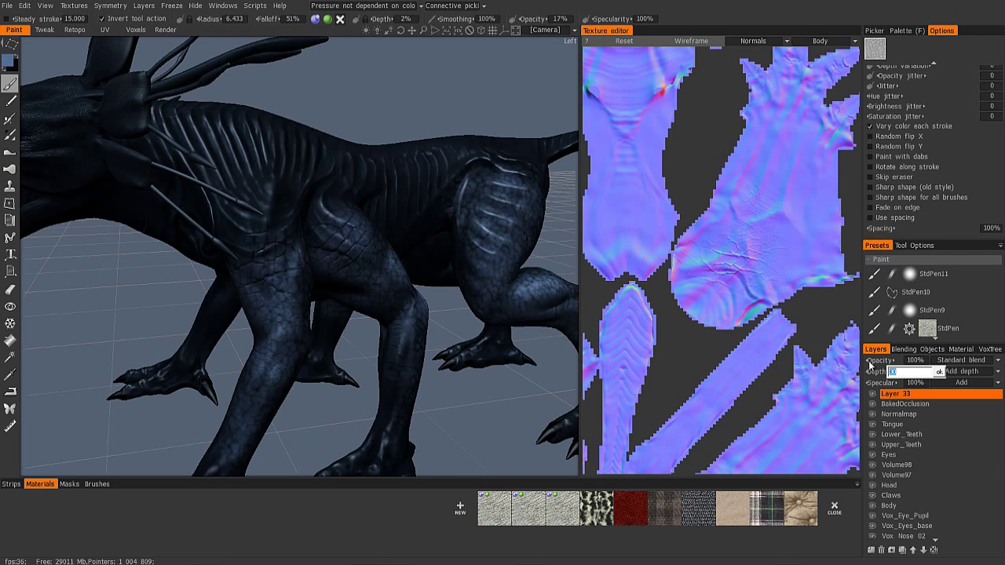
{"action": "key", "text": "Return"}
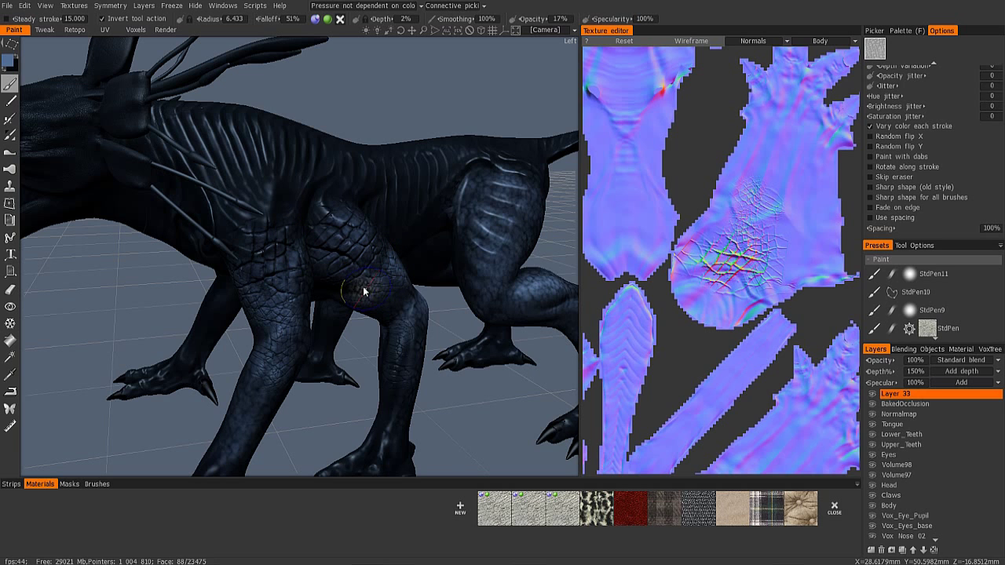
{"action": "middle_click_drag", "start_coordinate": [285, 313], "coordinate": [264, 230]}
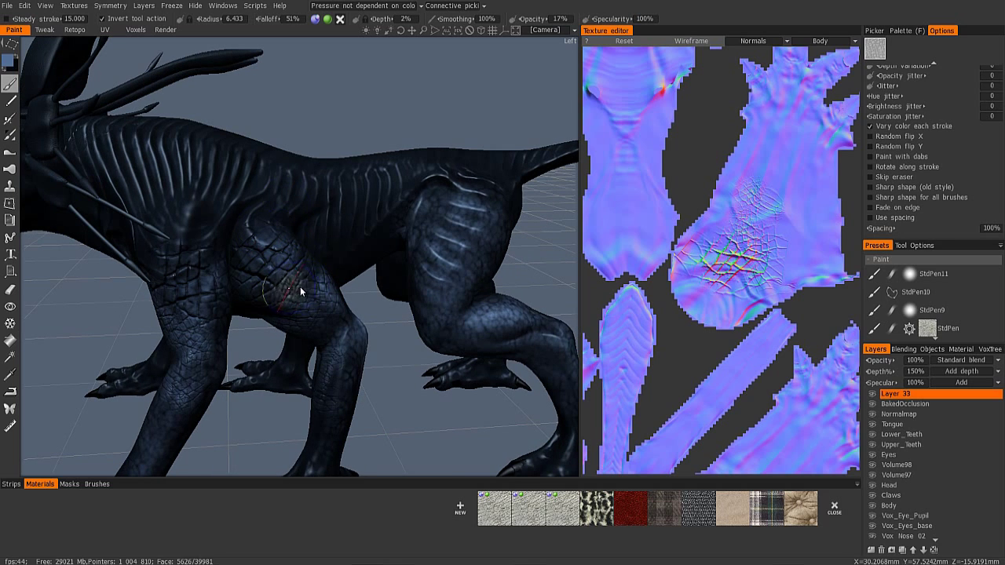
Step: Choose the soft round brush alpha and switch the stroke mode to a freehand brush
{"action": "left_click", "coordinate": [96, 483]}
{"action": "left_click", "coordinate": [842, 504]}
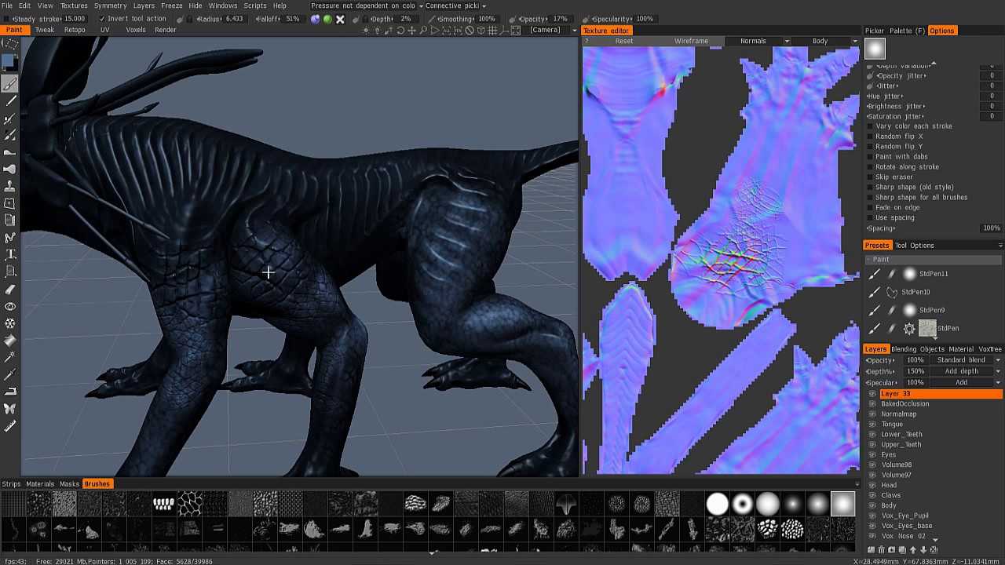
{"action": "left_click", "coordinate": [11, 44]}
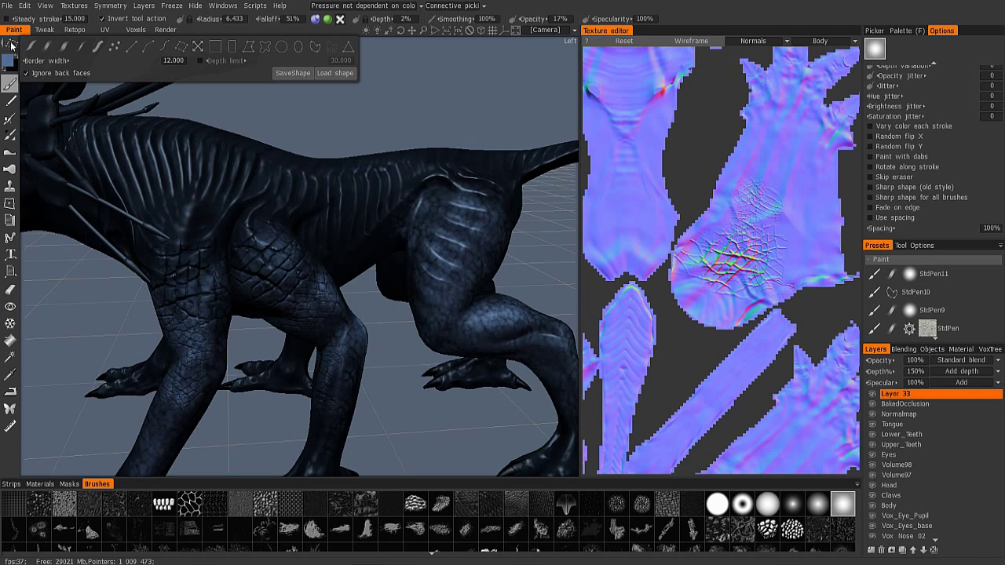
{"action": "left_click", "coordinate": [50, 44]}
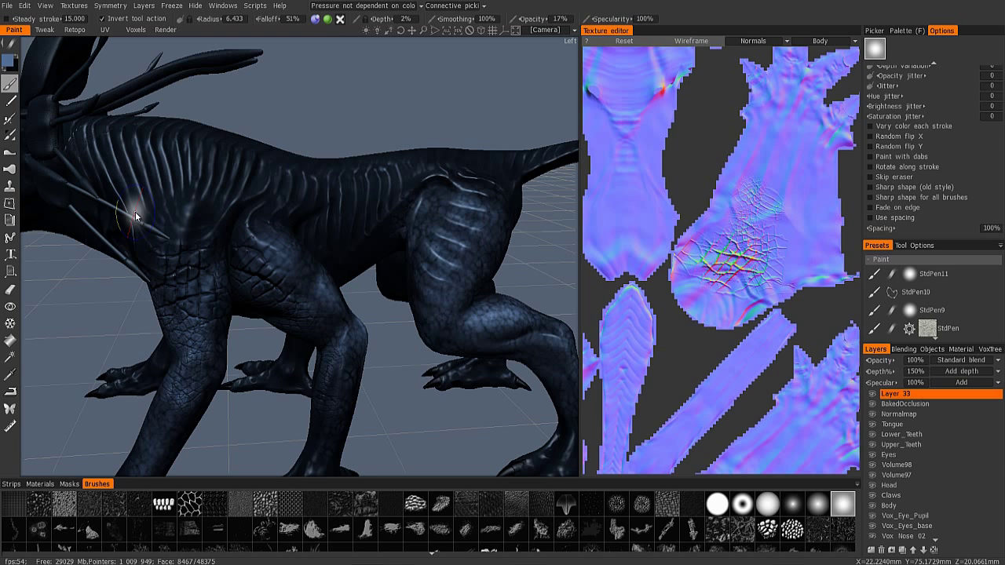
{"action": "scroll", "coordinate": [300, 257], "scroll_direction": "down", "scroll_amount": 2}
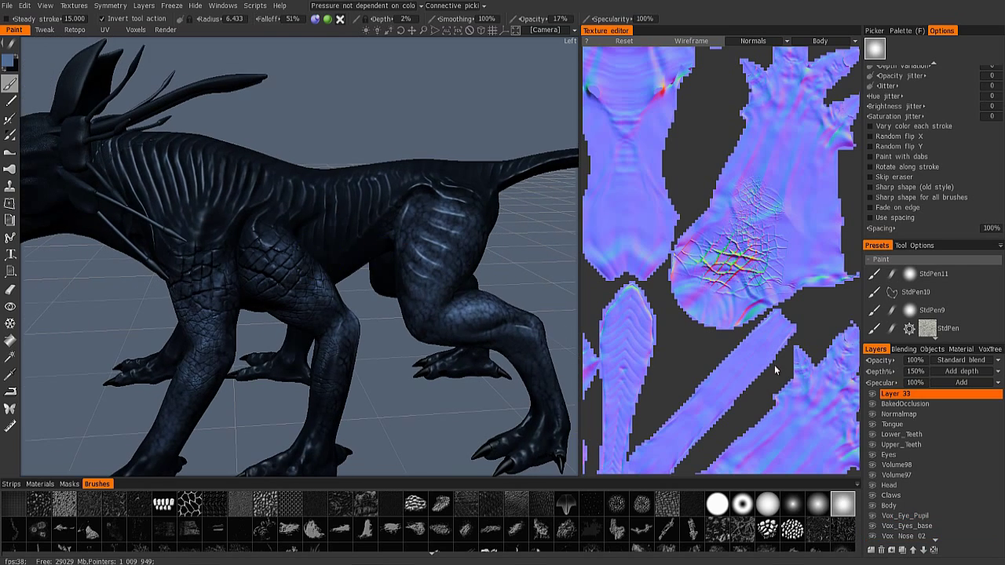
{"action": "right_click_drag", "start_coordinate": [246, 176], "coordinate": [230, 249]}
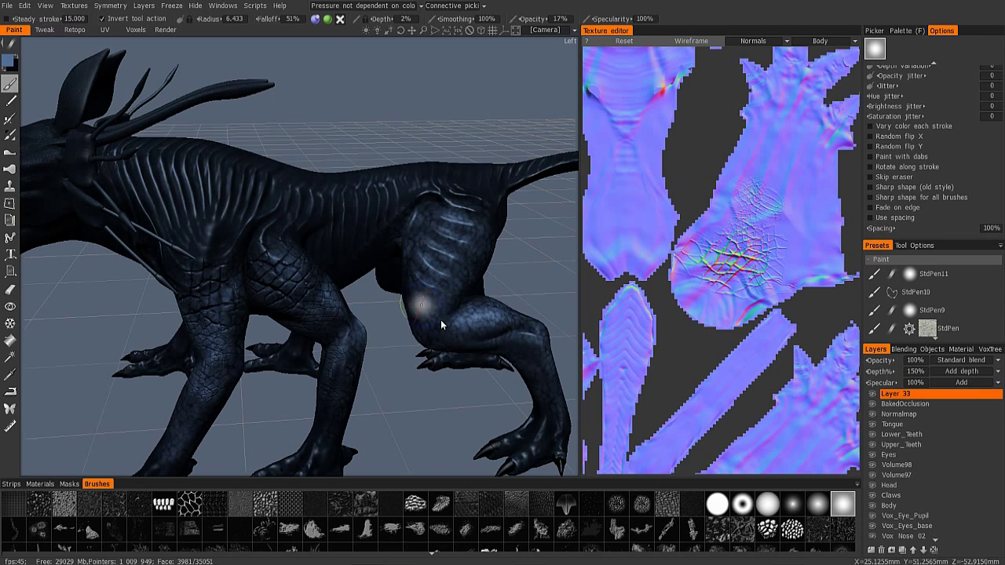
{"action": "left_click_drag", "start_coordinate": [441, 320], "coordinate": [468, 336], "text": "alt"}
{"action": "right_click_drag", "start_coordinate": [468, 335], "coordinate": [393, 312]}
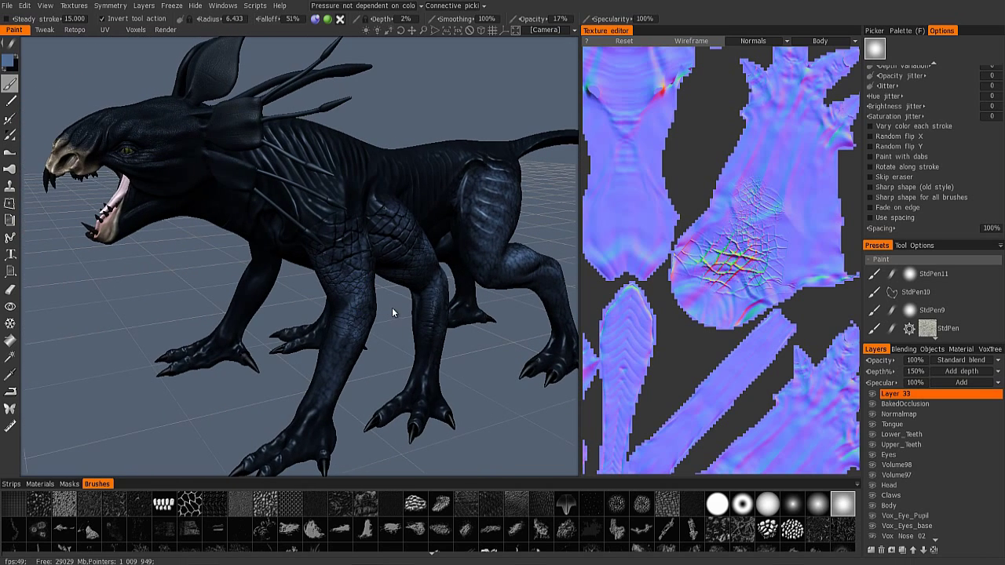